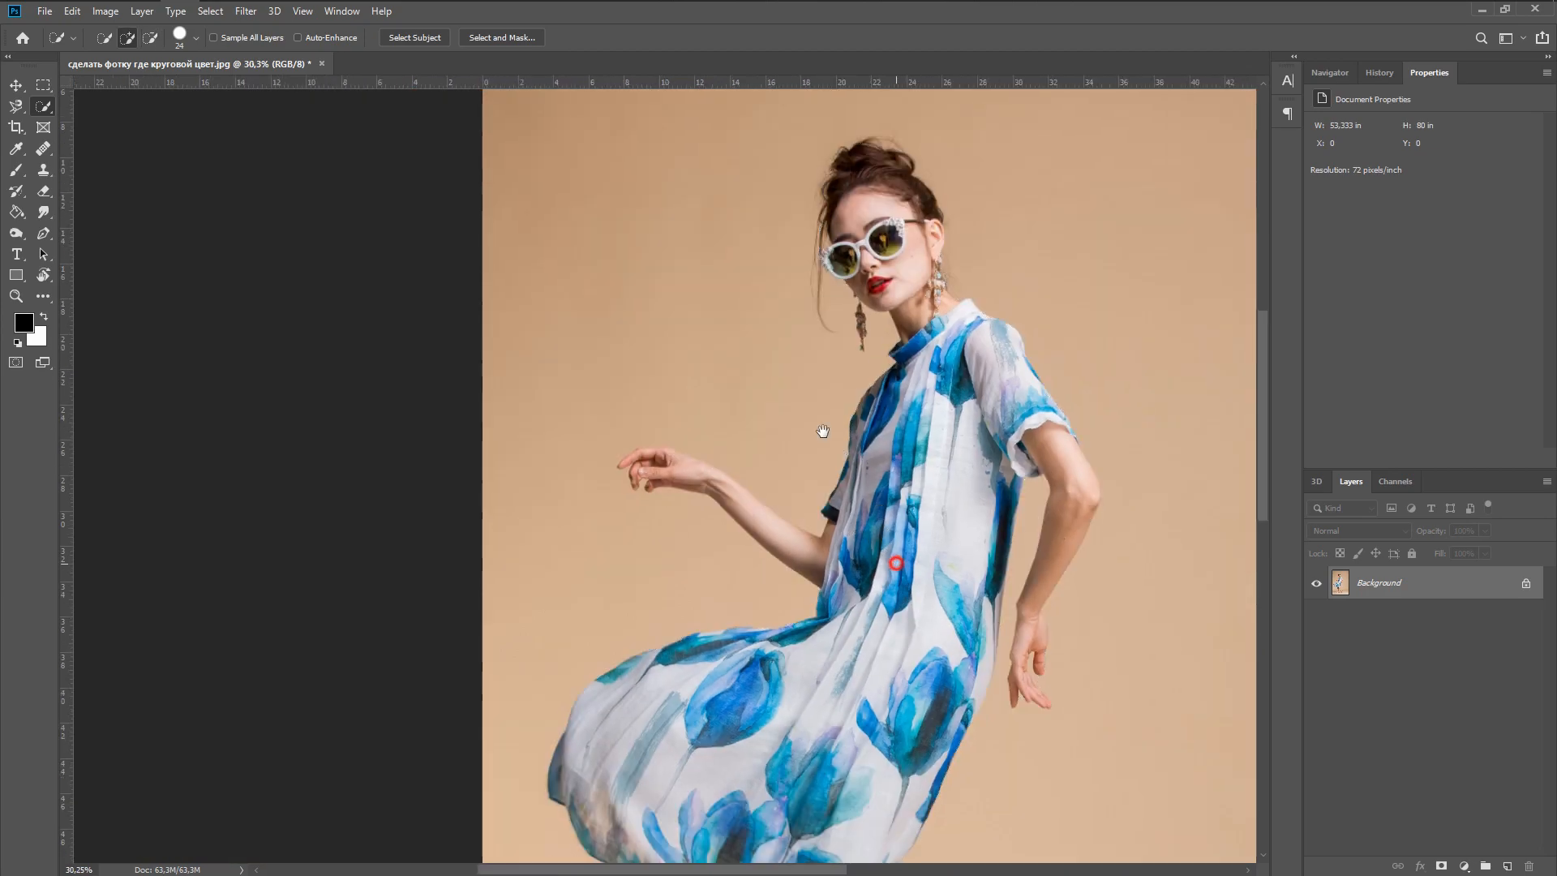
# Refine the selection edge around the woman's hair and face with the Refine Edge Brush in Select and Mask
pyautogui.moveTo(738, 583); pyautogui.dragTo(771, 662)
pyautogui.scroll(-2, 781, 398)
pyautogui.moveTo(863, 162); pyautogui.dragTo(784, 296)
pyautogui.click(492, 37)
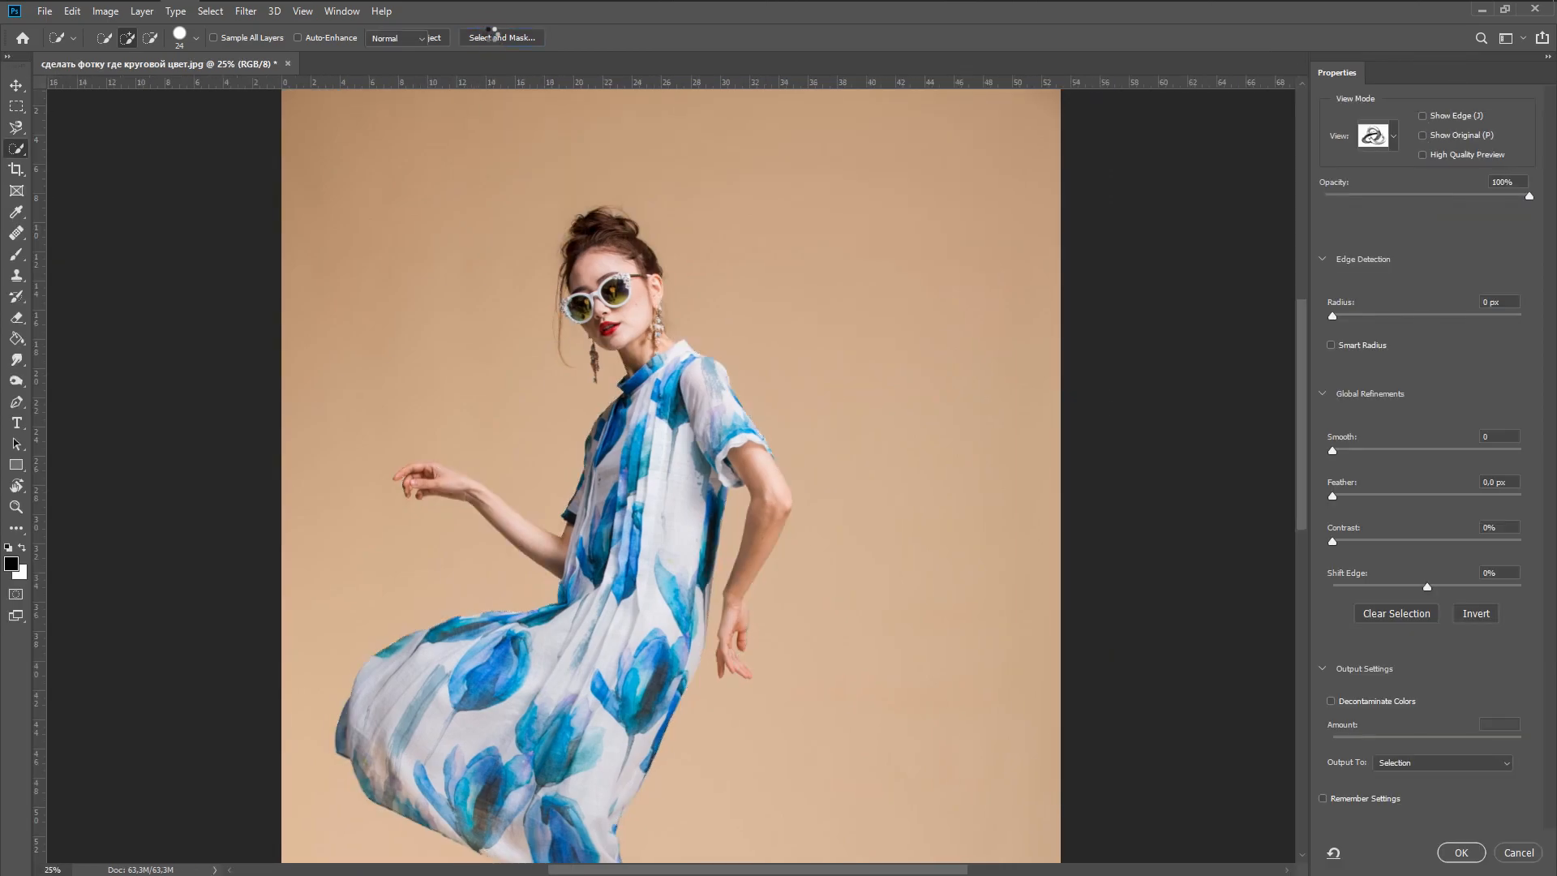
pyautogui.click(20, 110)
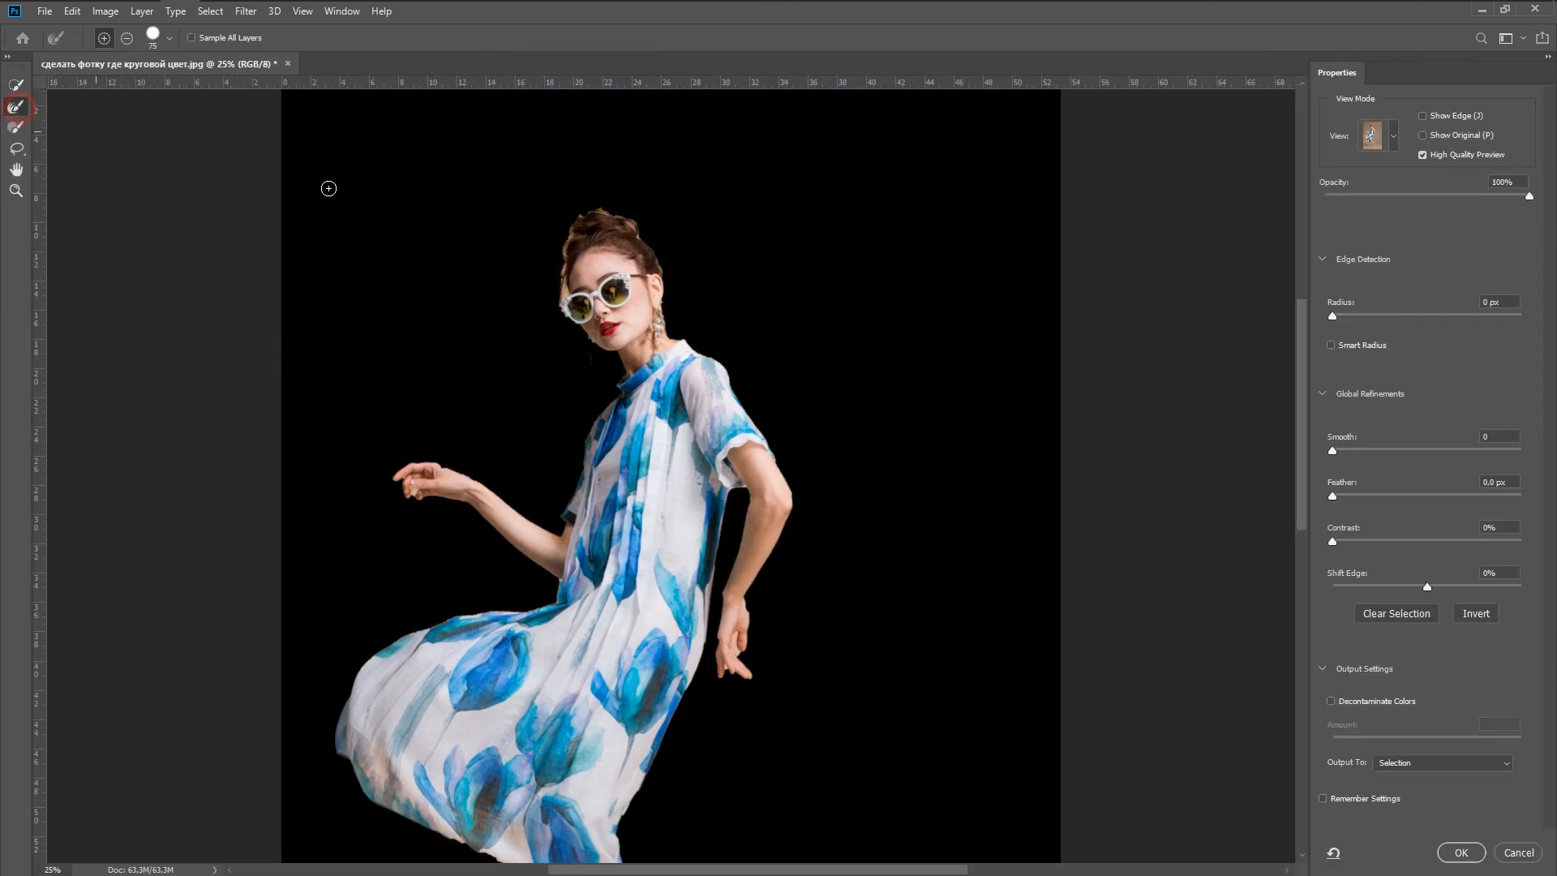
pyautogui.scroll(4, 552, 212)
pyautogui.moveTo(775, 322); pyautogui.dragTo(750, 283)
pyautogui.moveTo(707, 225); pyautogui.dragTo(637, 208)
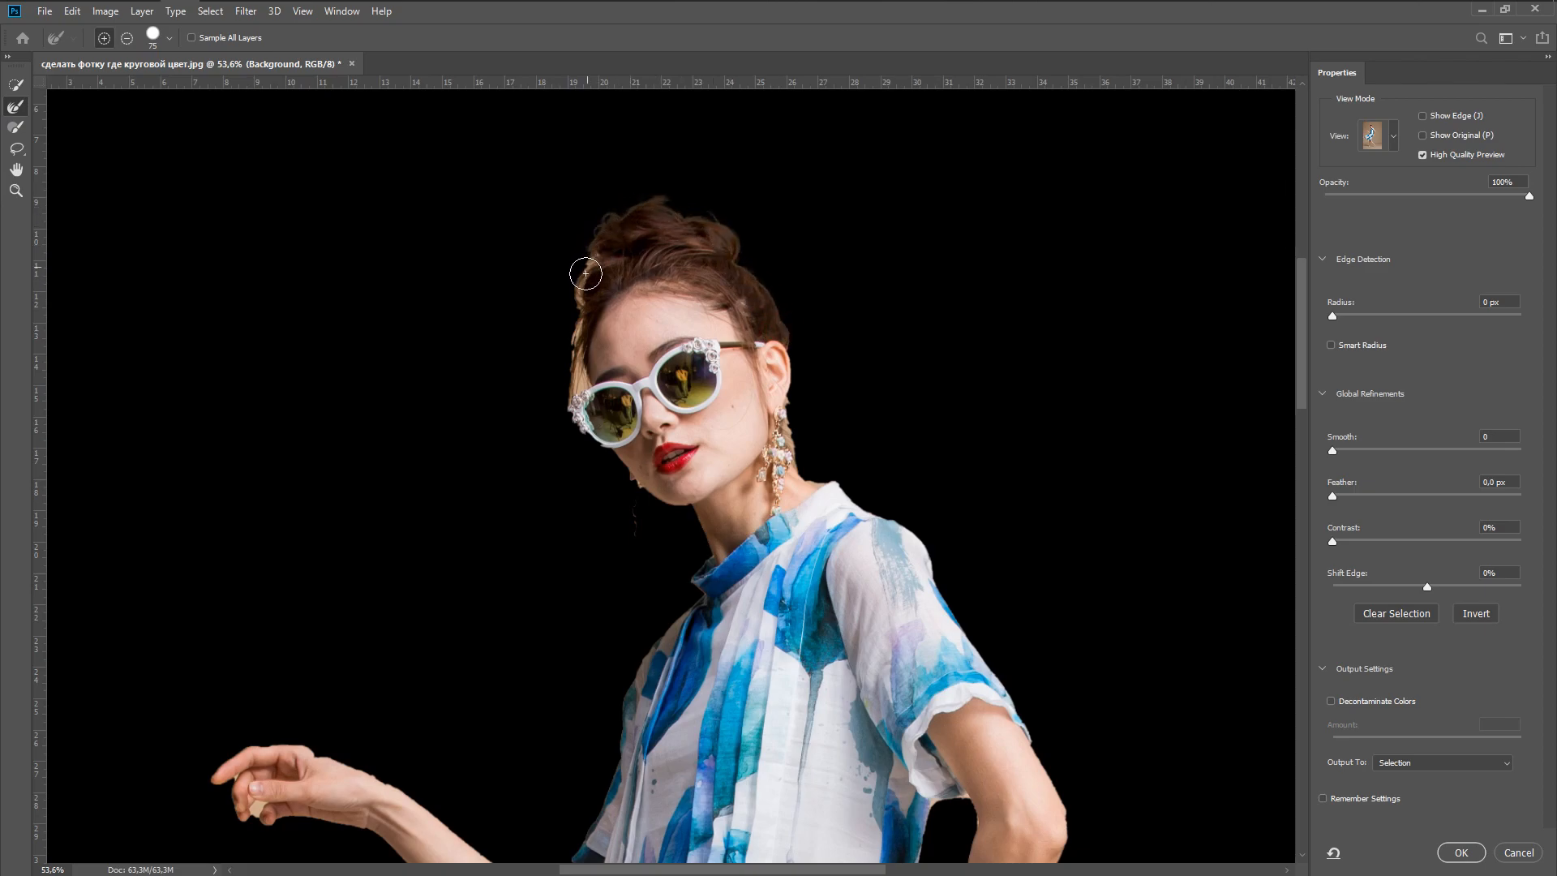
pyautogui.moveTo(582, 296); pyautogui.dragTo(576, 360)
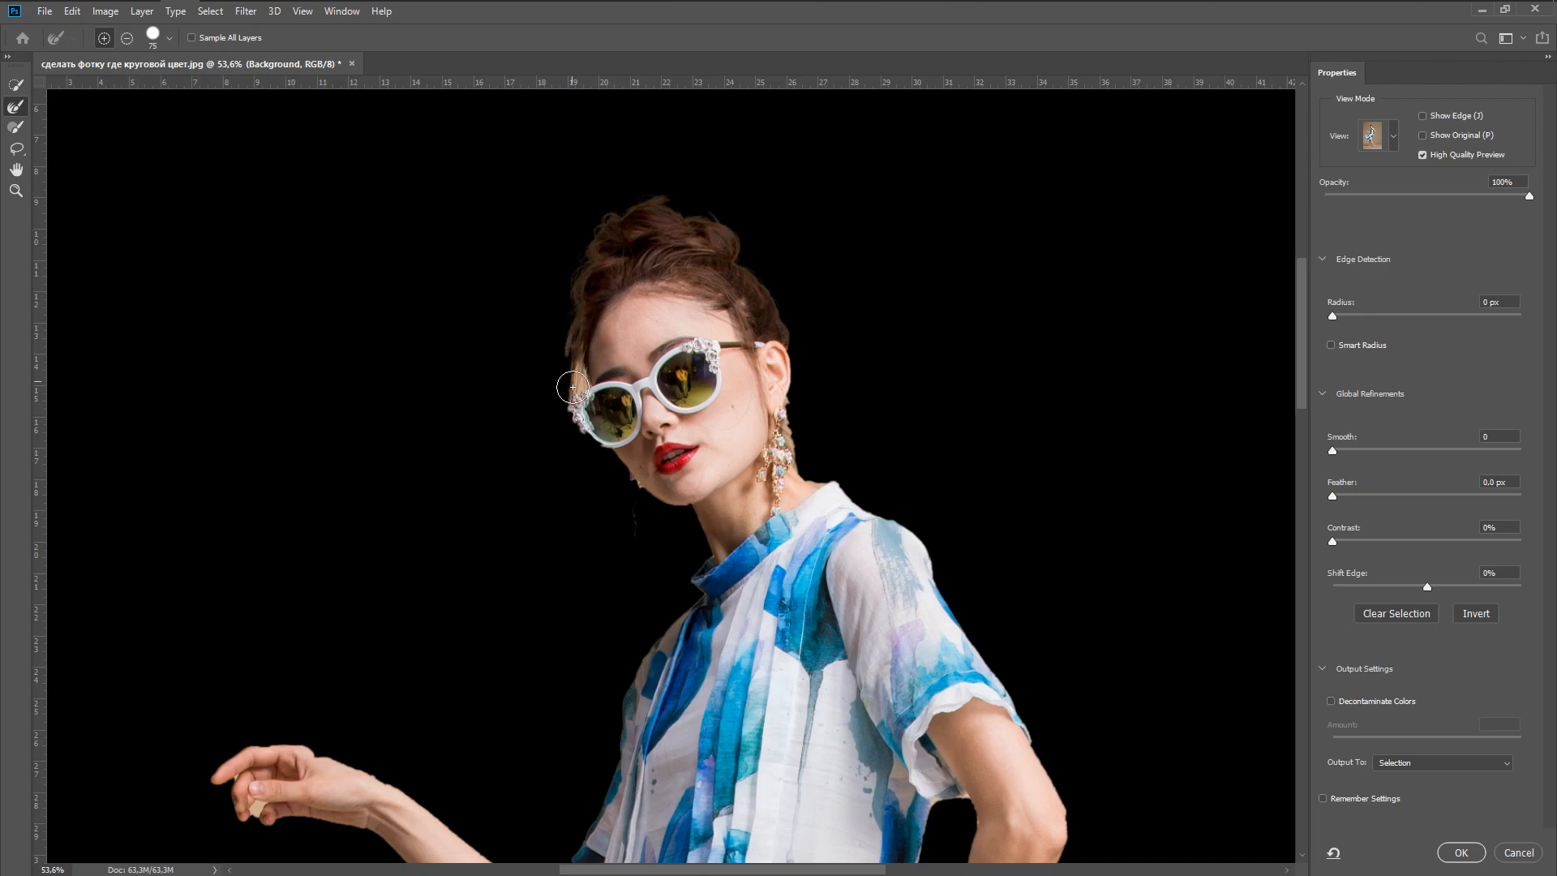
# Output the refined selection of the woman as a New Layer with Layer Mask
pyautogui.scroll(-6, 718, 470)
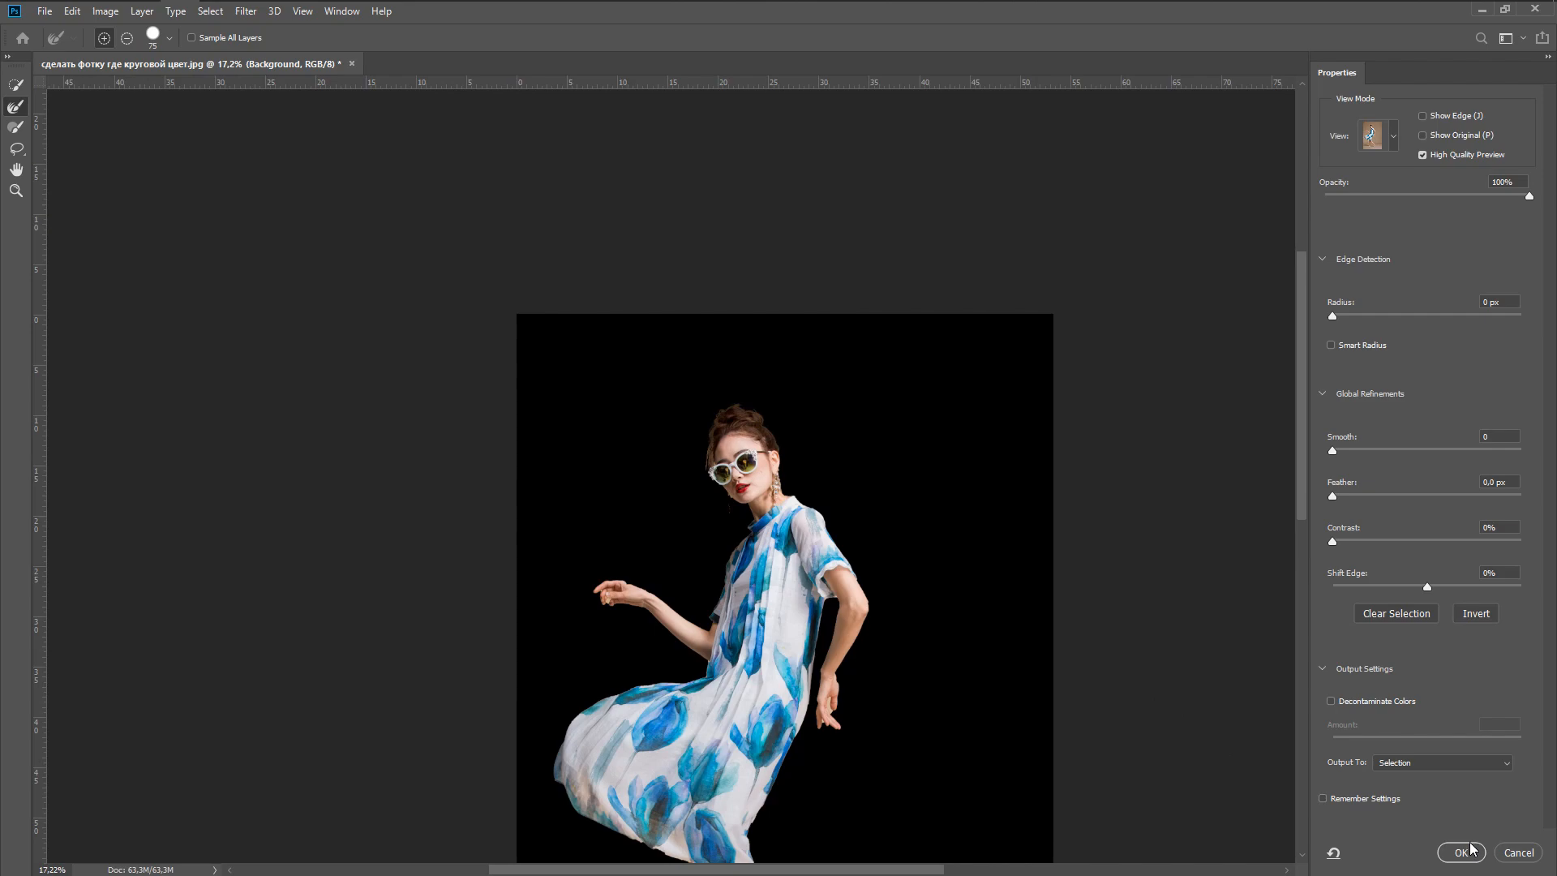
pyautogui.click(1465, 767)
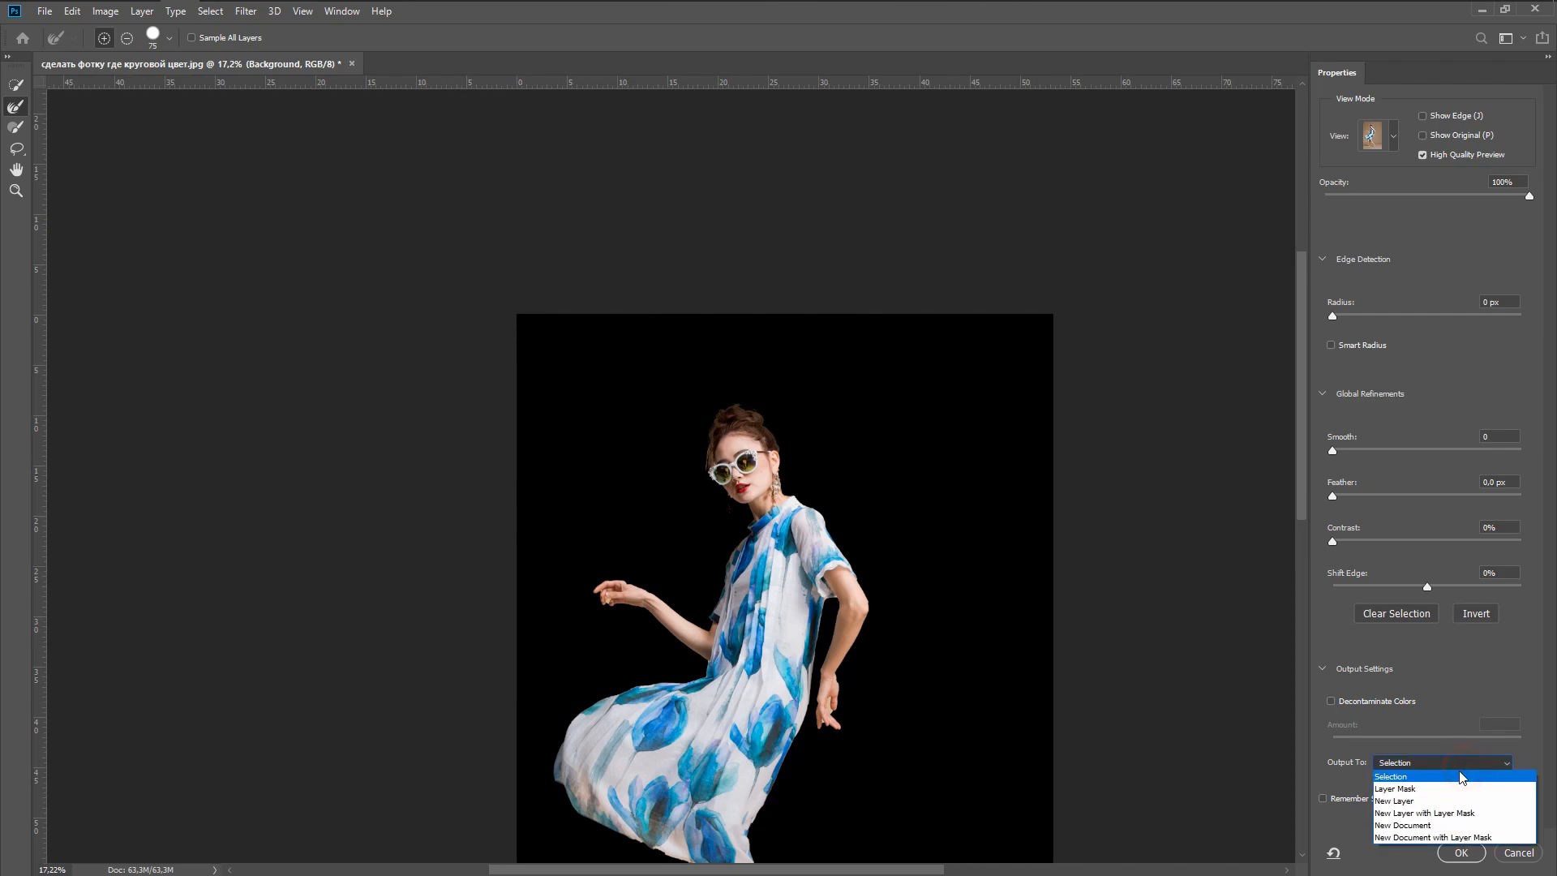
pyautogui.click(1452, 819)
pyautogui.click(1467, 853)
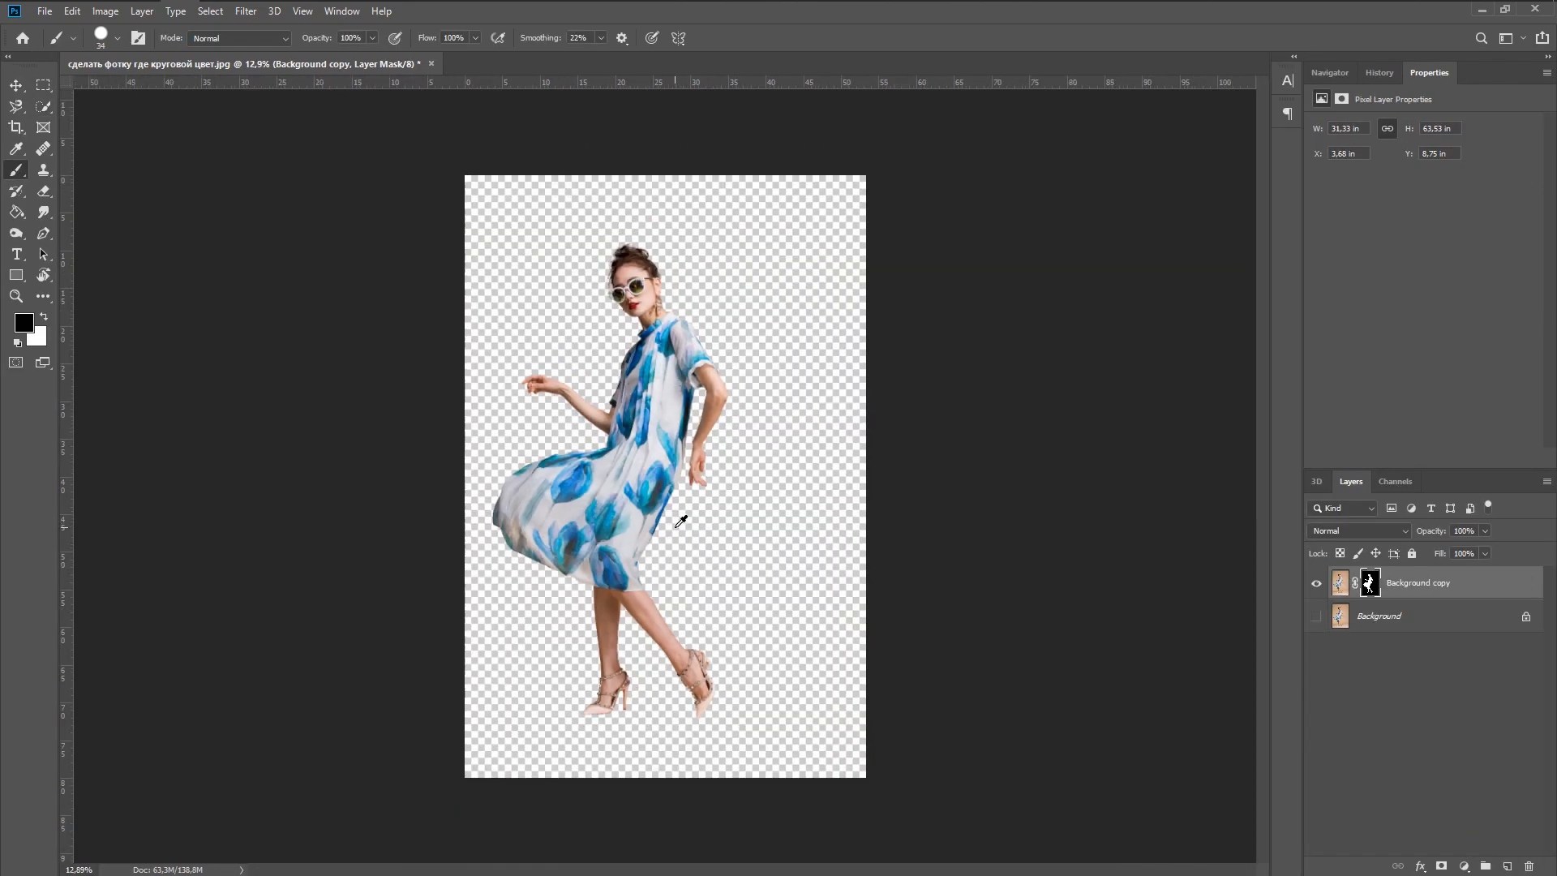
# Show the Background layer and copy a strip about 0.25 in wide and 40 in tall through the woman's head and dress to a new layer
pyautogui.click(1316, 618)
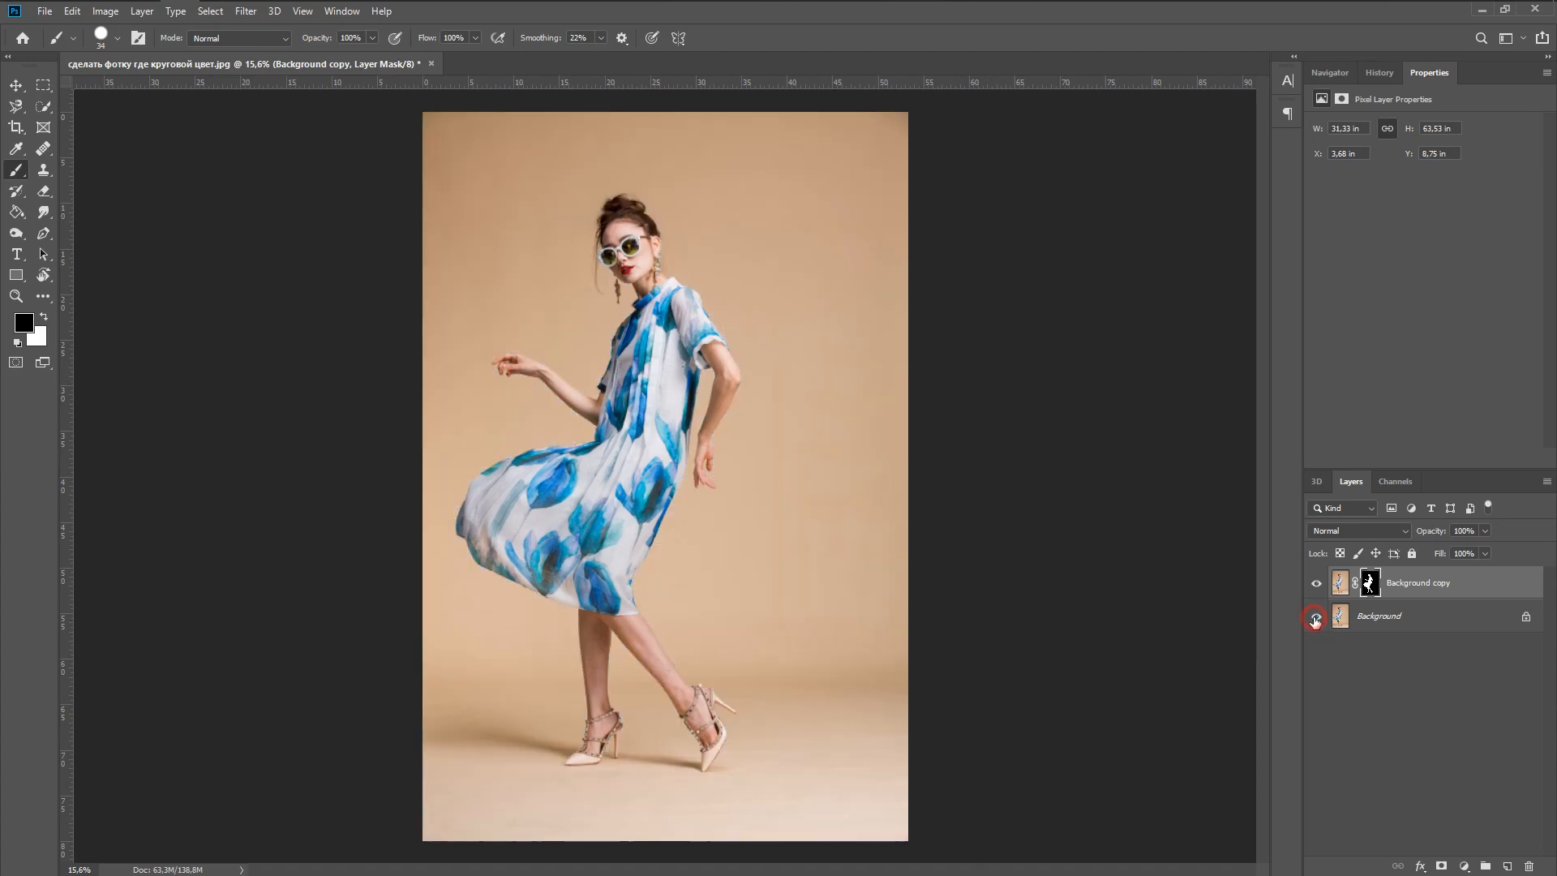
pyautogui.click(1416, 621)
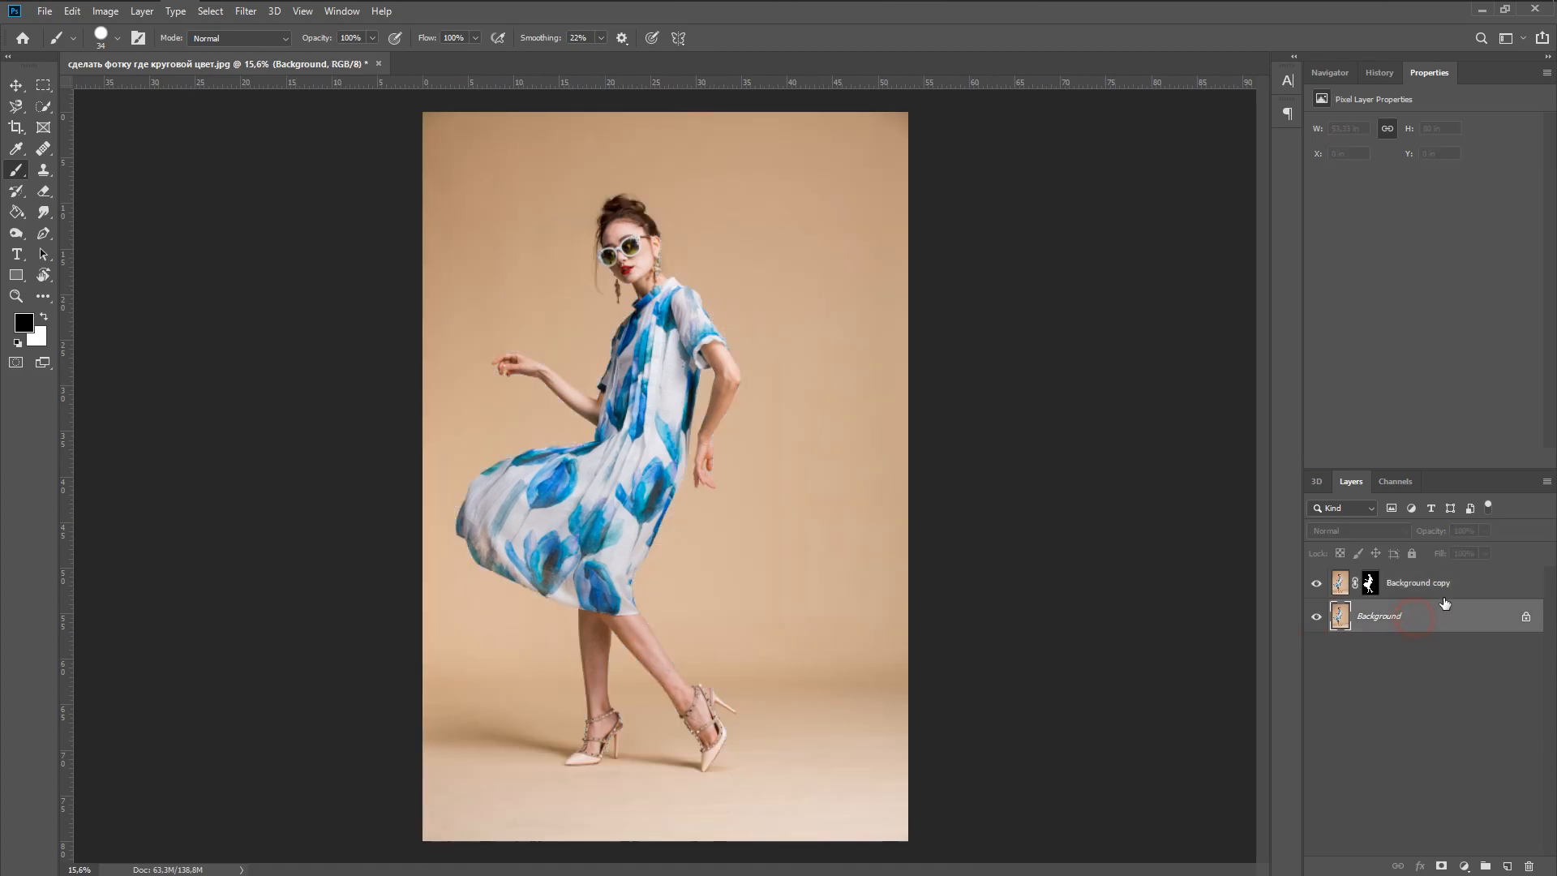
pyautogui.click(43, 84)
pyautogui.scroll(1, 630, 239)
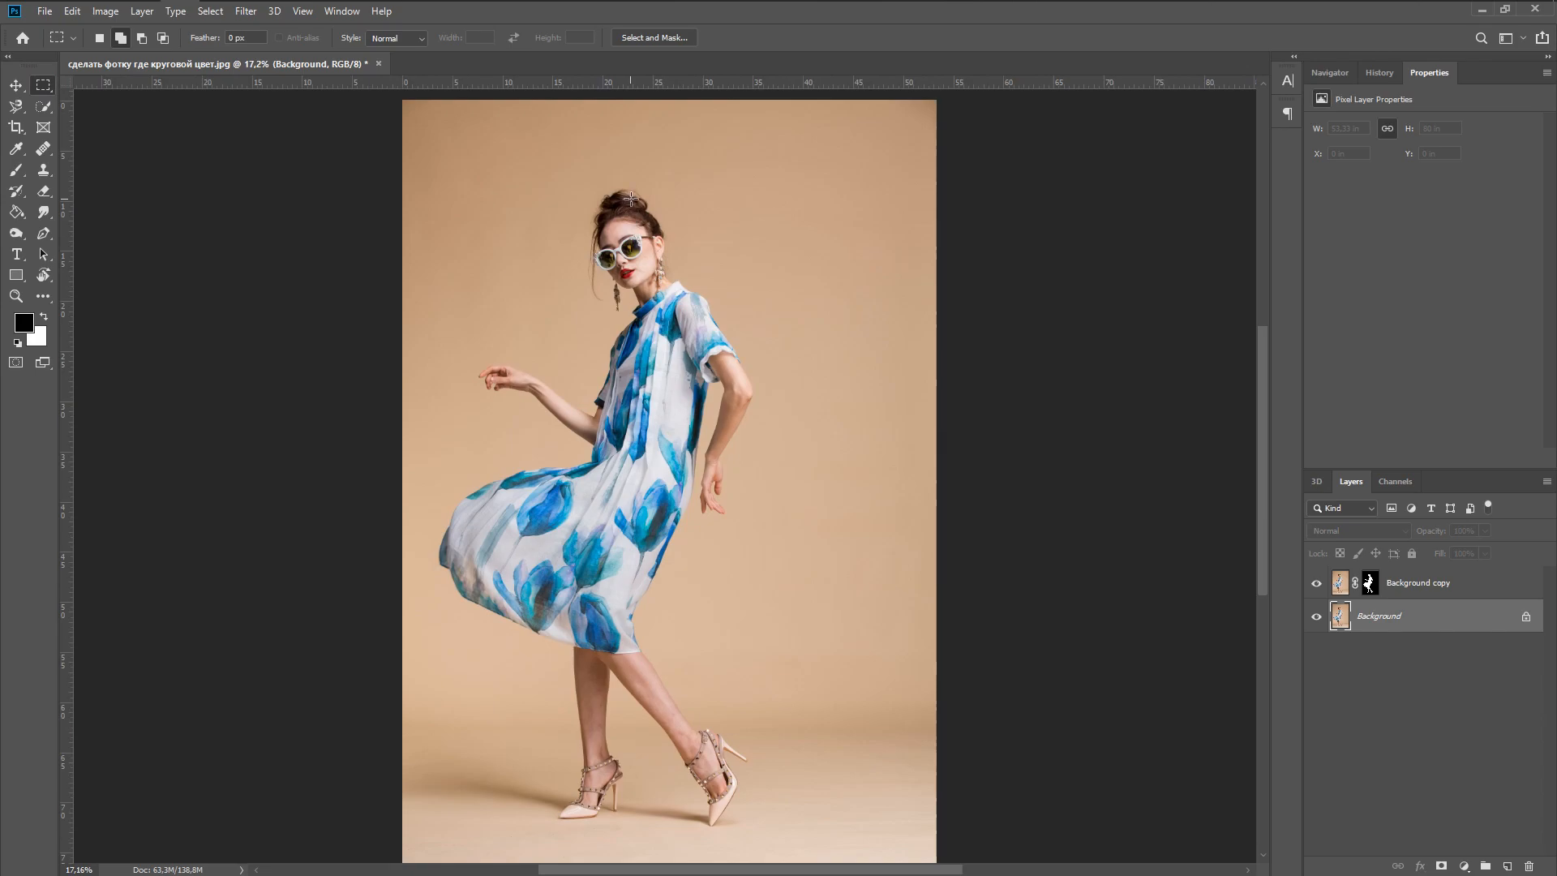
pyautogui.moveTo(639, 200); pyautogui.dragTo(637, 598)
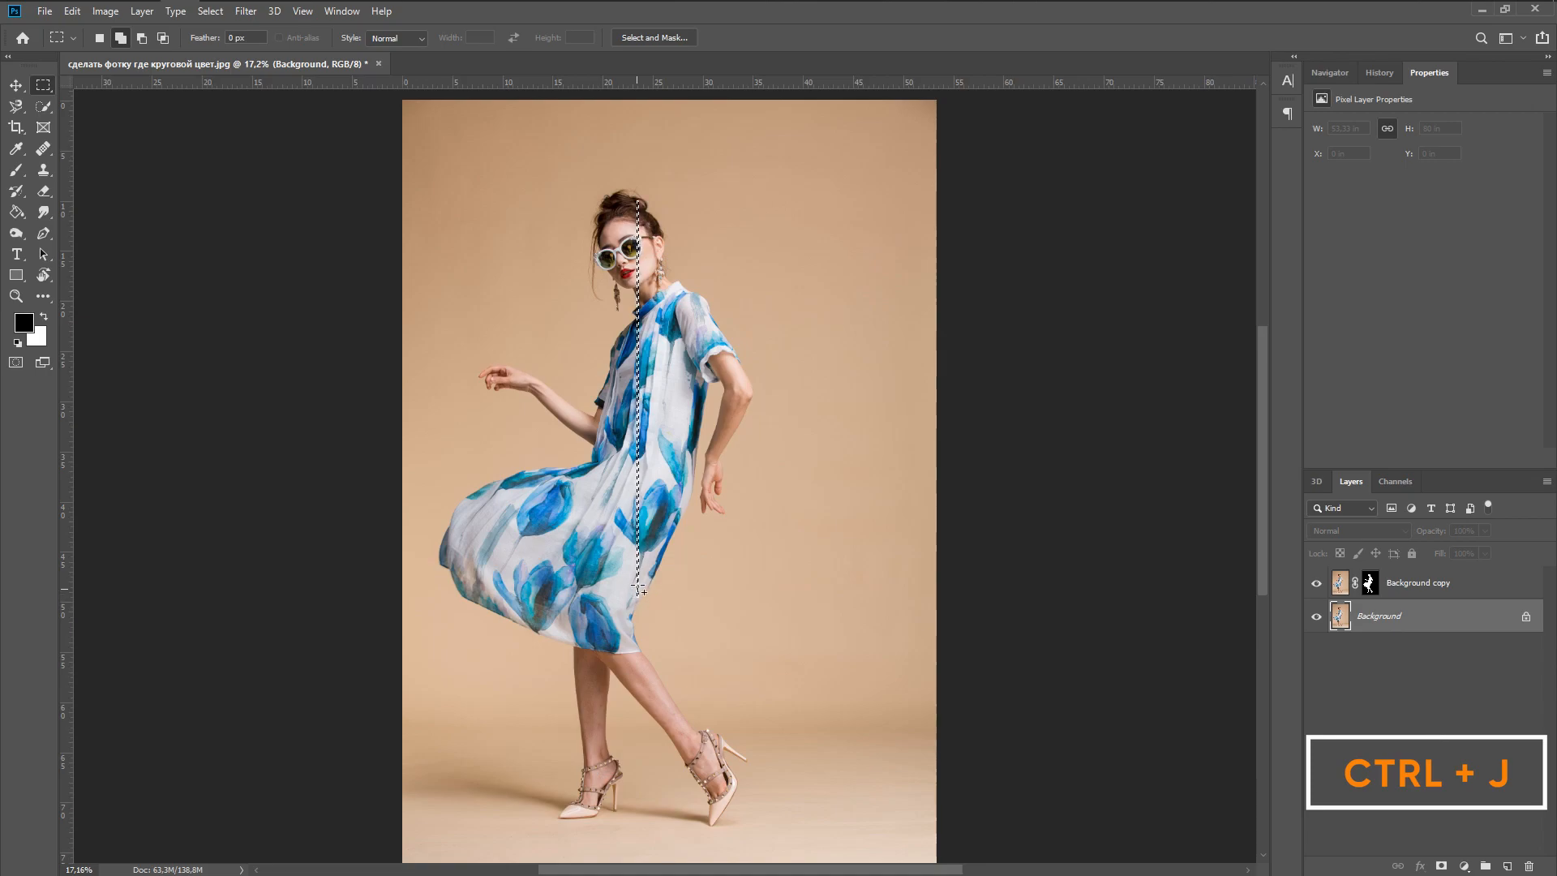
pyautogui.hotkey('ctrl', 'j')
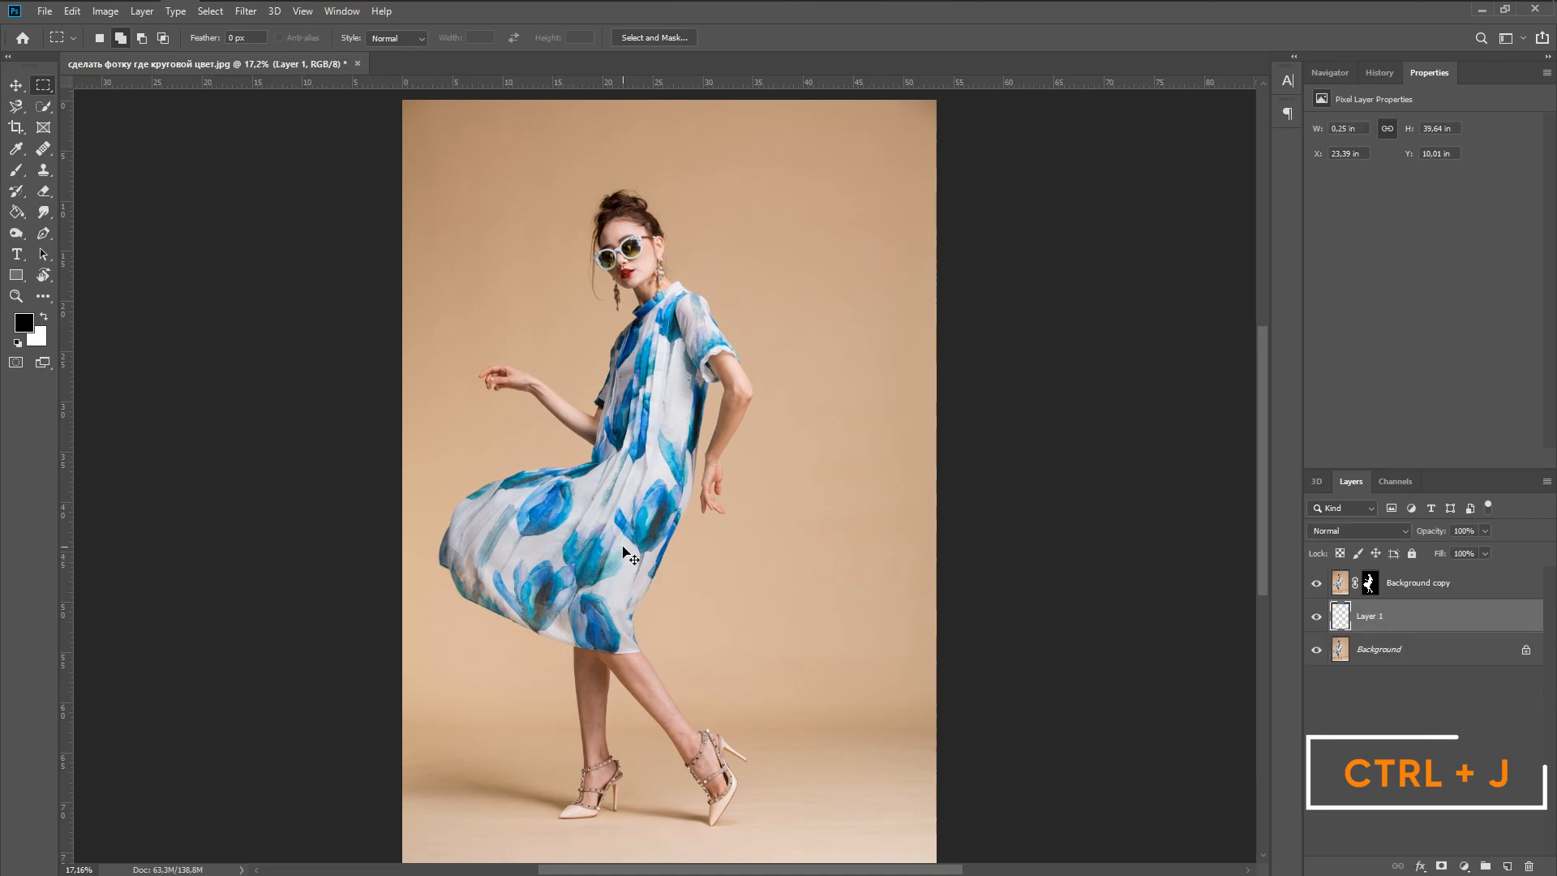
# Stretch the copied strip horizontally across the full canvas width and extend its height to about 41 in up to the hair
pyautogui.hotkey('ctrl', 't')
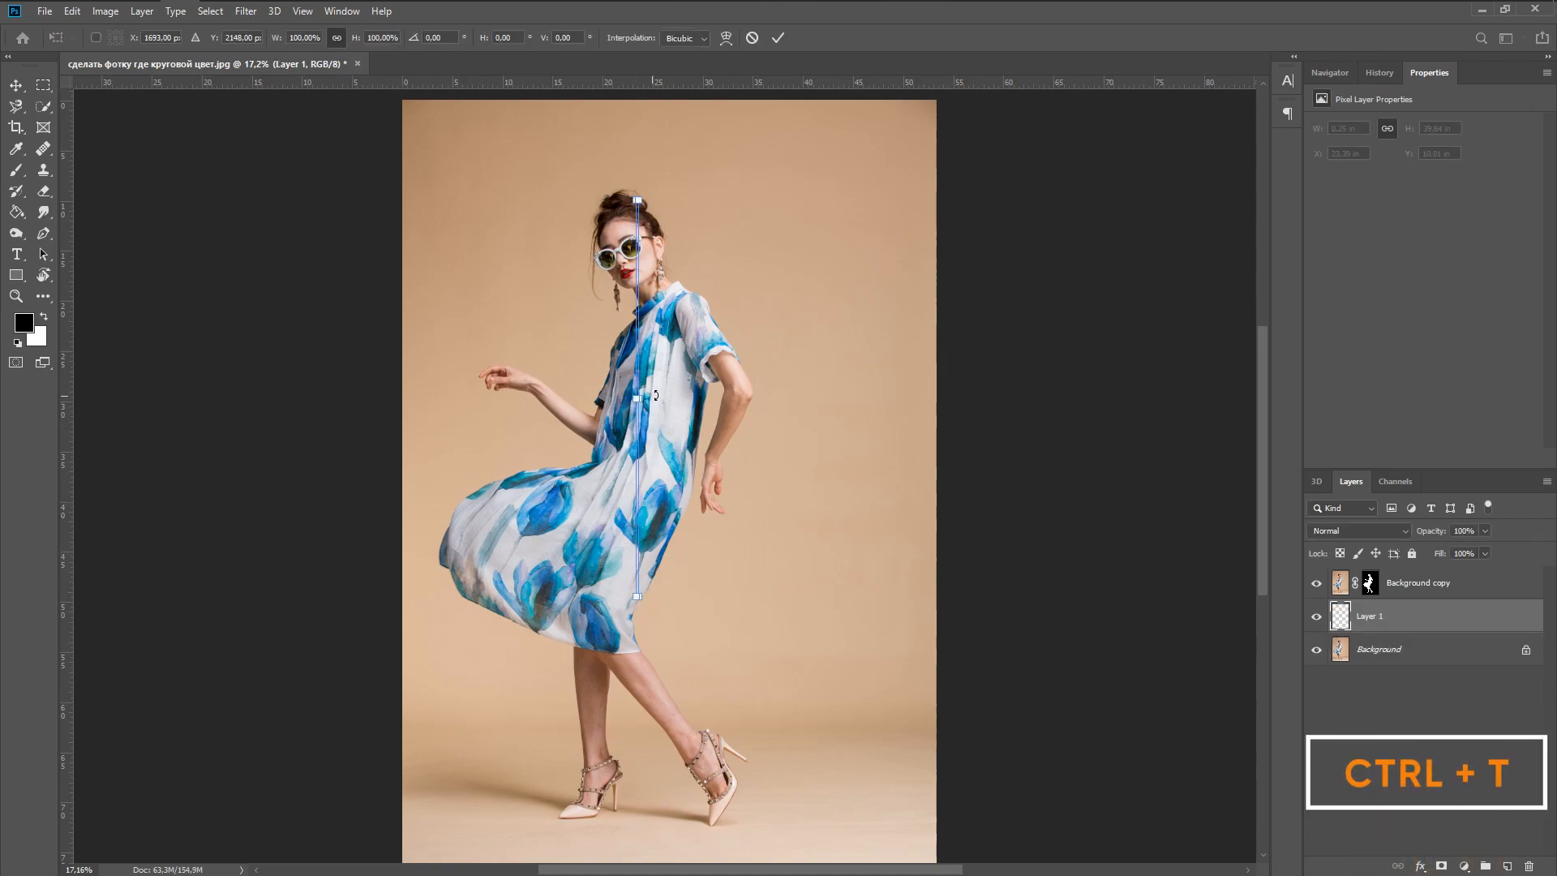
pyautogui.moveTo(641, 399); pyautogui.dragTo(961, 393)
pyautogui.moveTo(635, 402); pyautogui.dragTo(402, 399)
pyautogui.moveTo(671, 199); pyautogui.dragTo(676, 186)
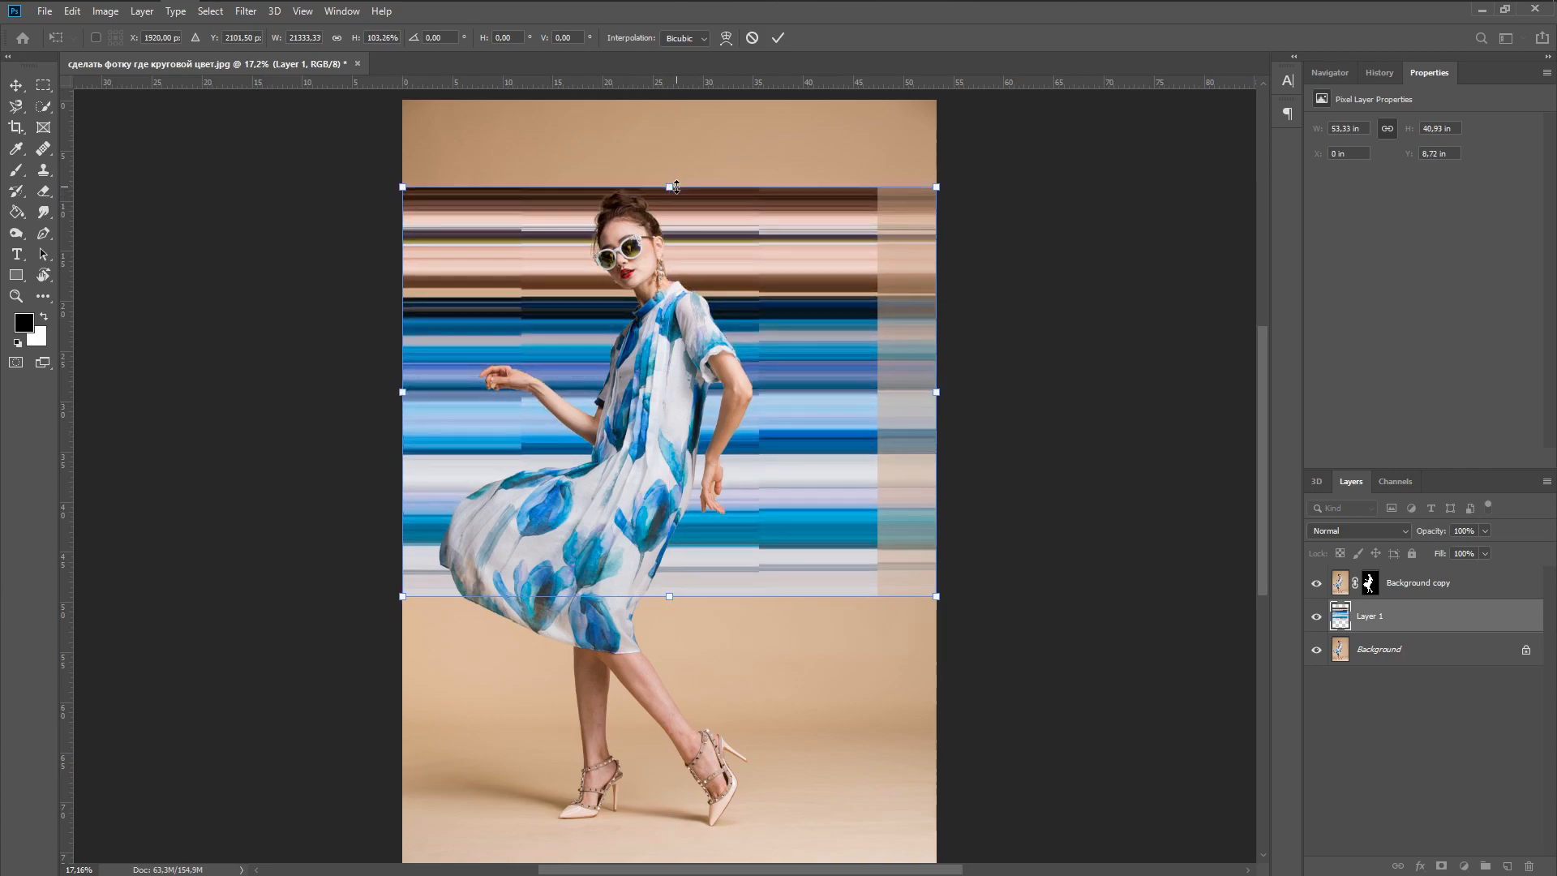
pyautogui.click(784, 38)
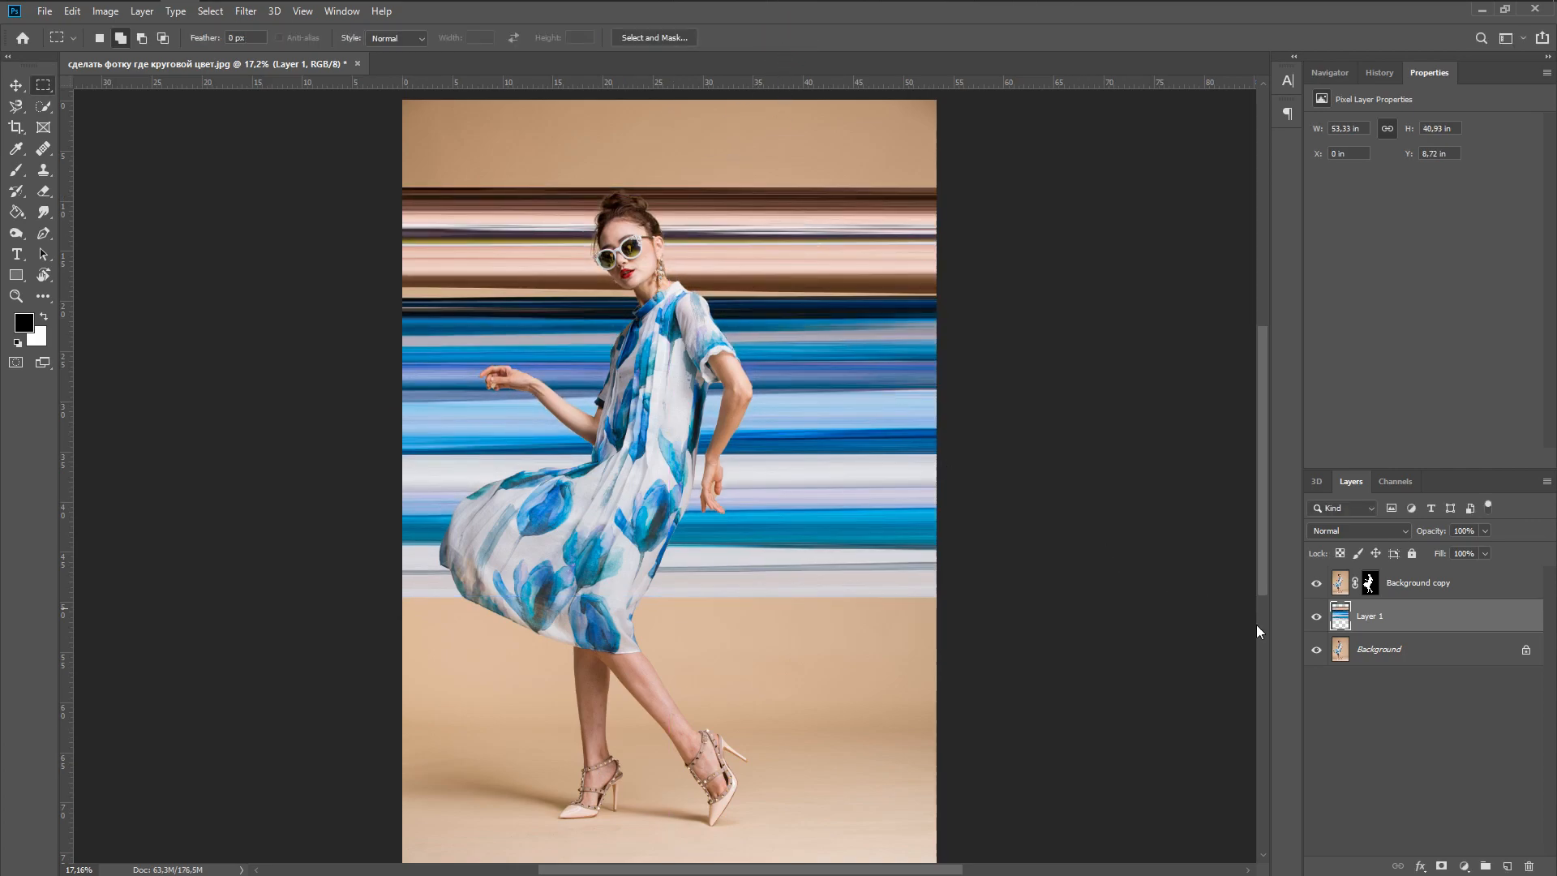
# Copy a thin vertical strip of the Background layer from the lower dress down to the front shoe onto a new layer
pyautogui.click(1440, 657)
pyautogui.scroll(4, 635, 616)
pyautogui.moveTo(584, 656); pyautogui.dragTo(639, 734)
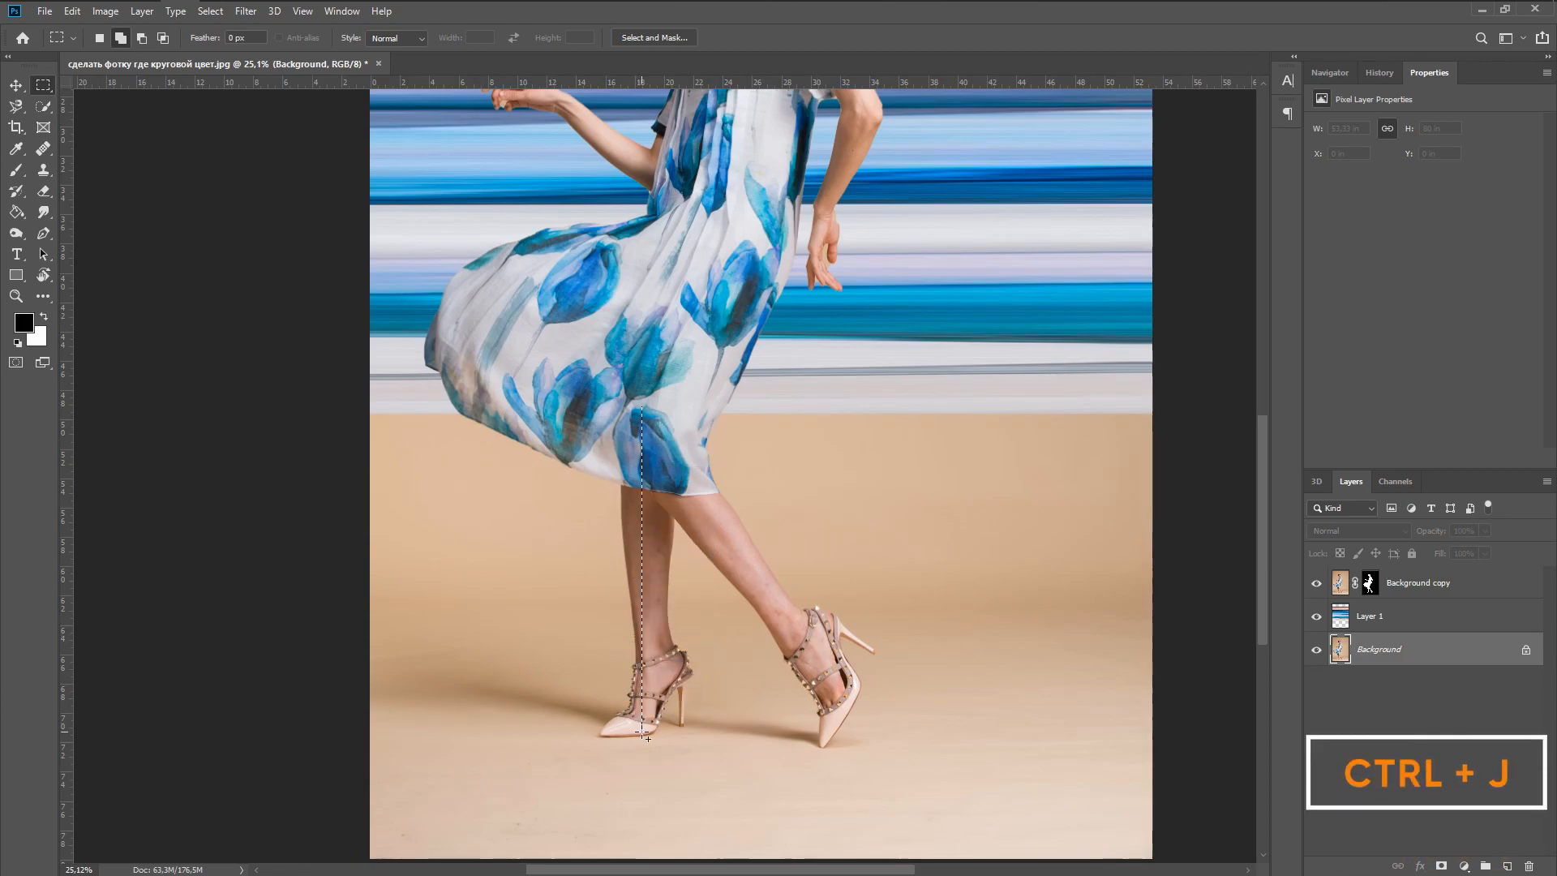
pyautogui.scroll(-2, 653, 683)
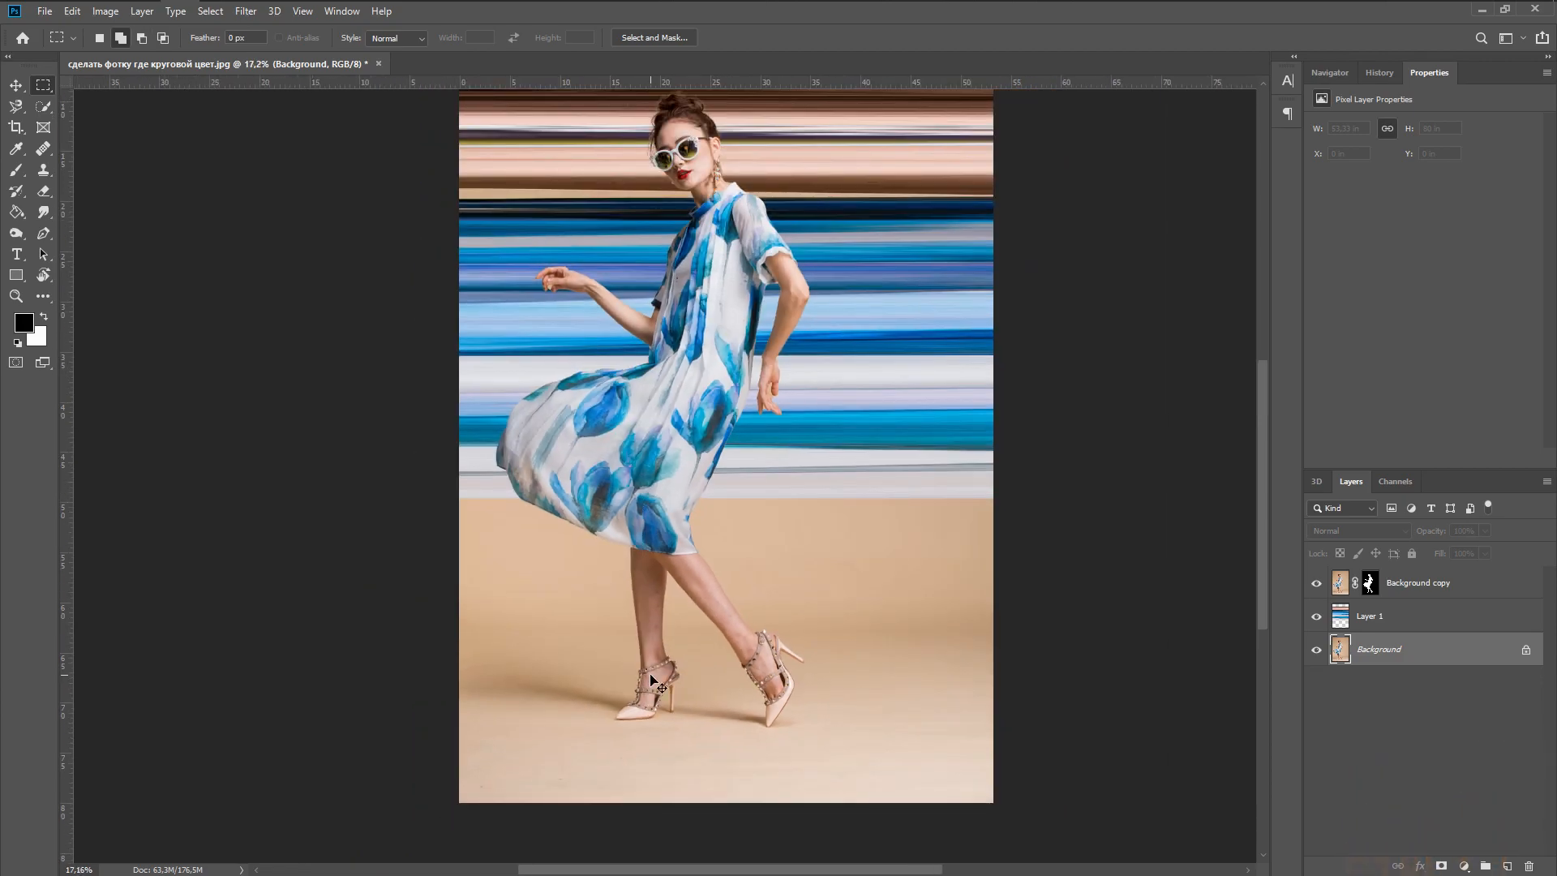
pyautogui.hotkey('ctrl', 'j')
# Stretch the leg strip across the full canvas width and extend it downward to about 23.7 in tall
pyautogui.hotkey('ctrl', 't')
pyautogui.moveTo(650, 608); pyautogui.dragTo(994, 609)
pyautogui.moveTo(654, 605); pyautogui.dragTo(460, 604)
pyautogui.moveTo(727, 713); pyautogui.dragTo(728, 729)
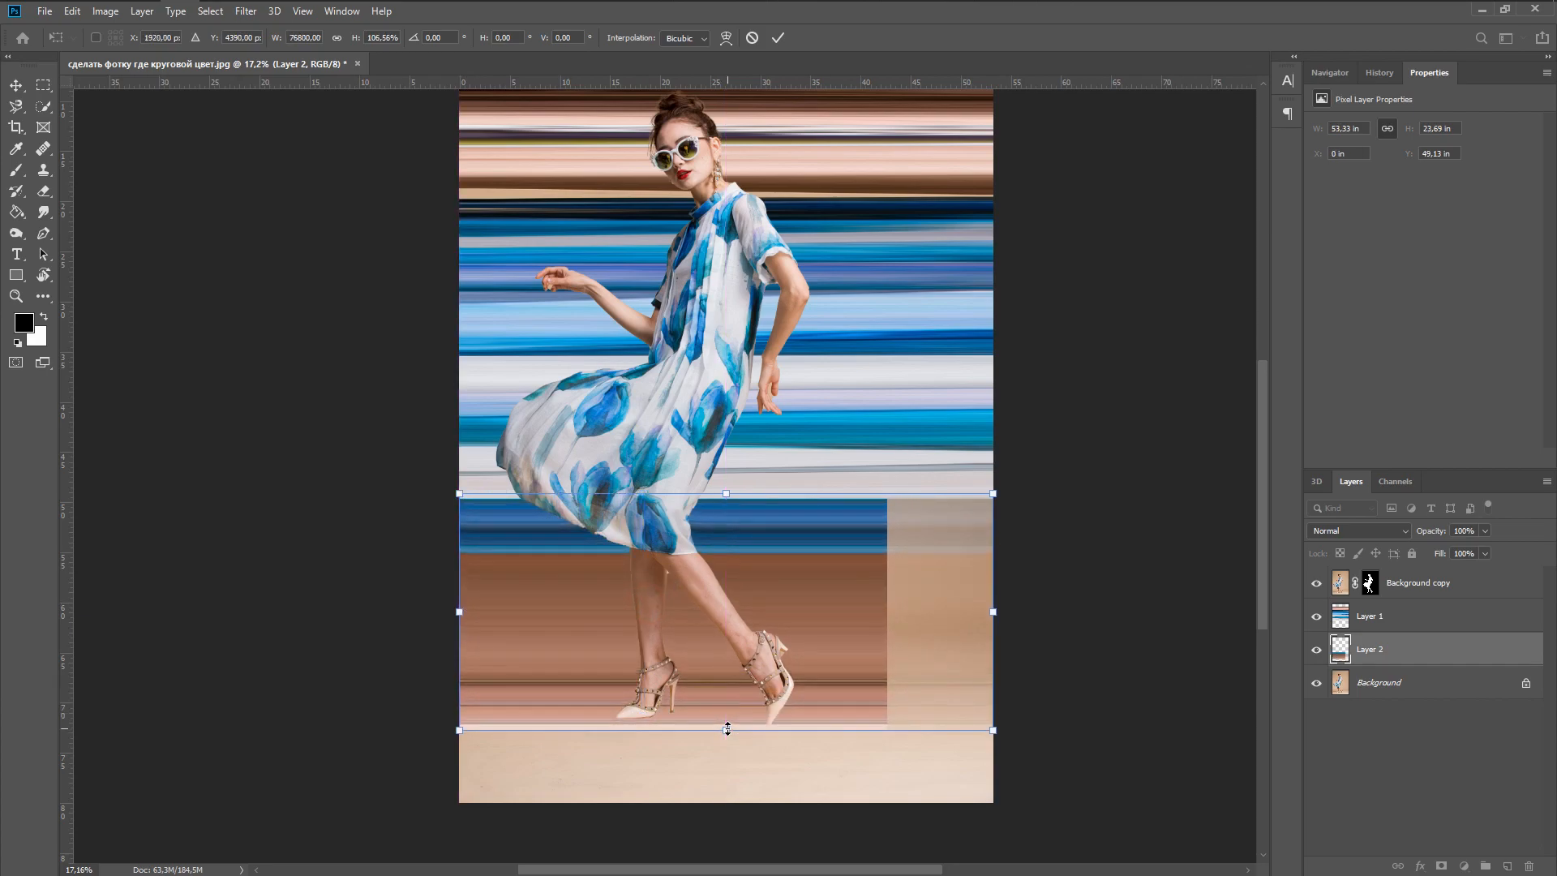
pyautogui.click(778, 37)
# Group the two stretched strip layers, Layer 1 and Layer 2, and merge the group into one layer
pyautogui.scroll(-3, 646, 445)
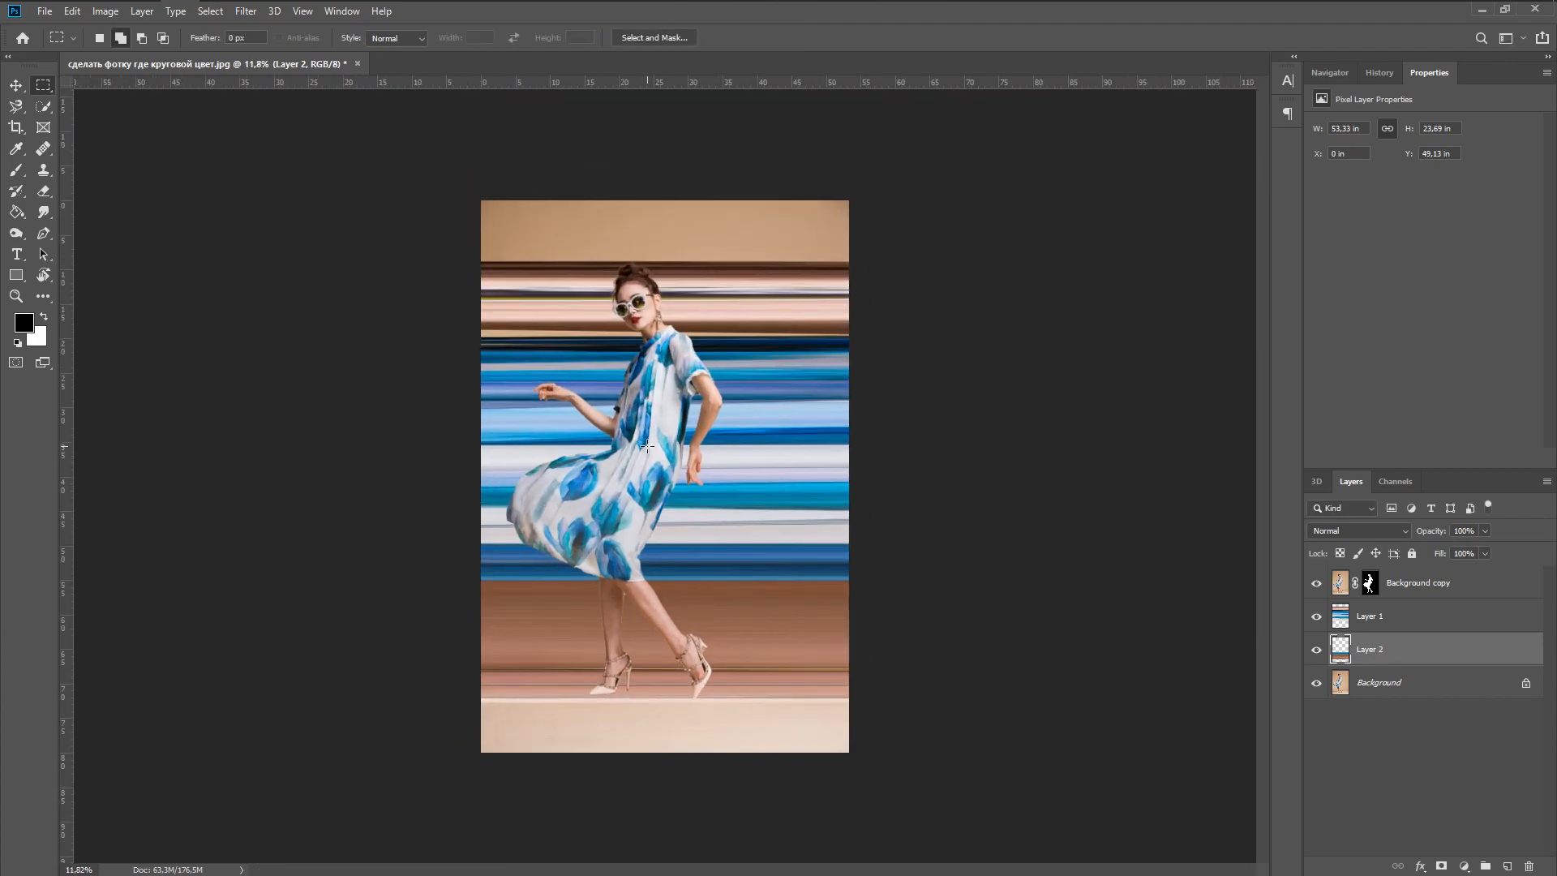
pyautogui.keyDown('ctrl'); pyautogui.click(1418, 621); pyautogui.keyUp('ctrl')
pyautogui.moveTo(1424, 626); pyautogui.dragTo(1485, 864)
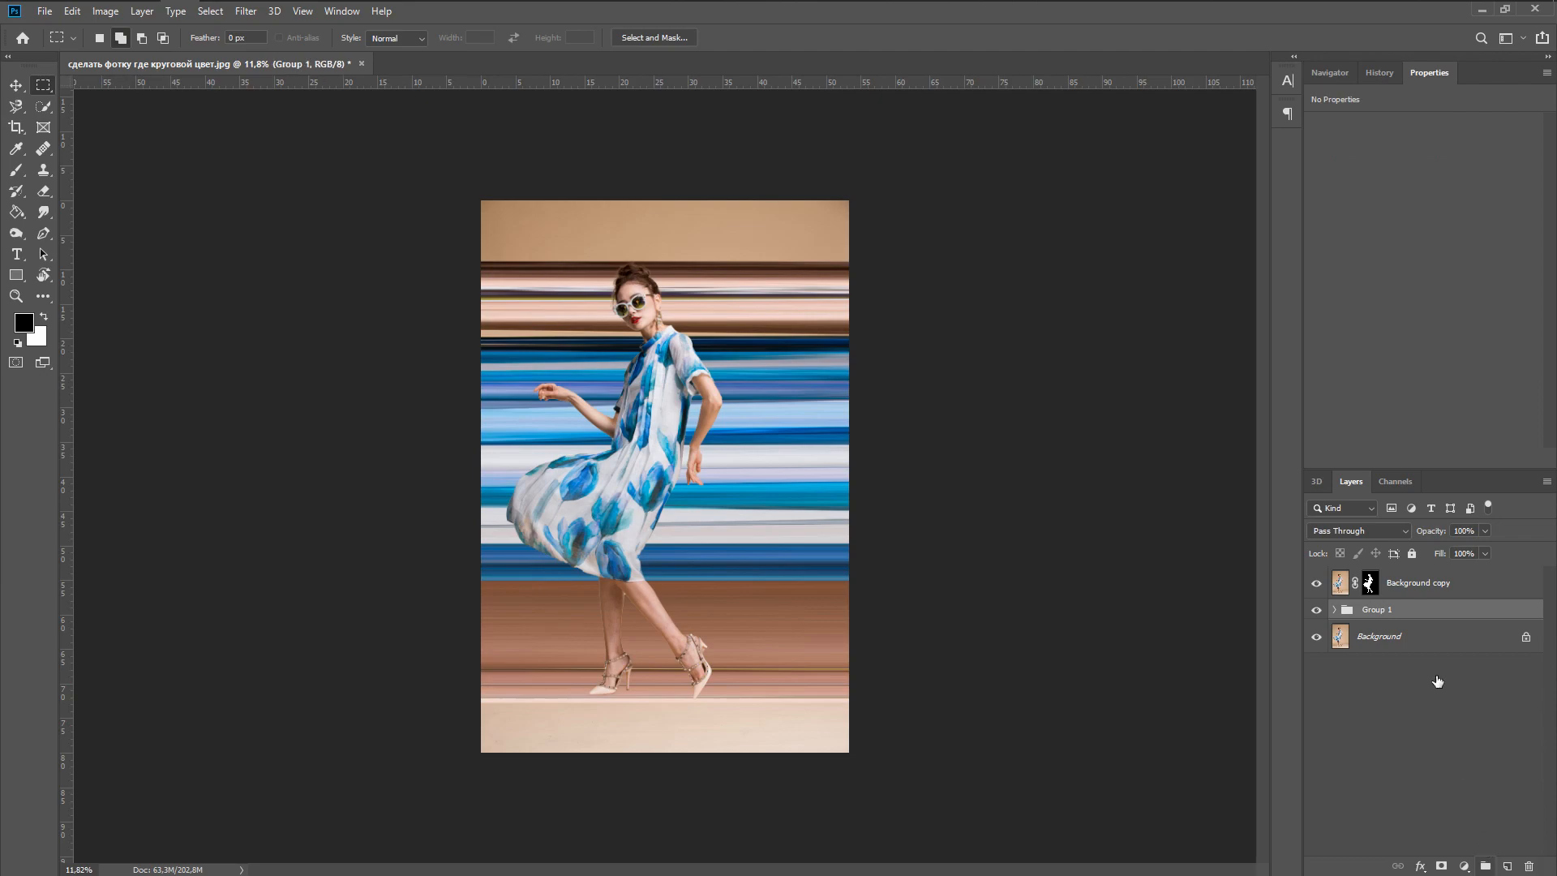
pyautogui.rightClick(1410, 610)
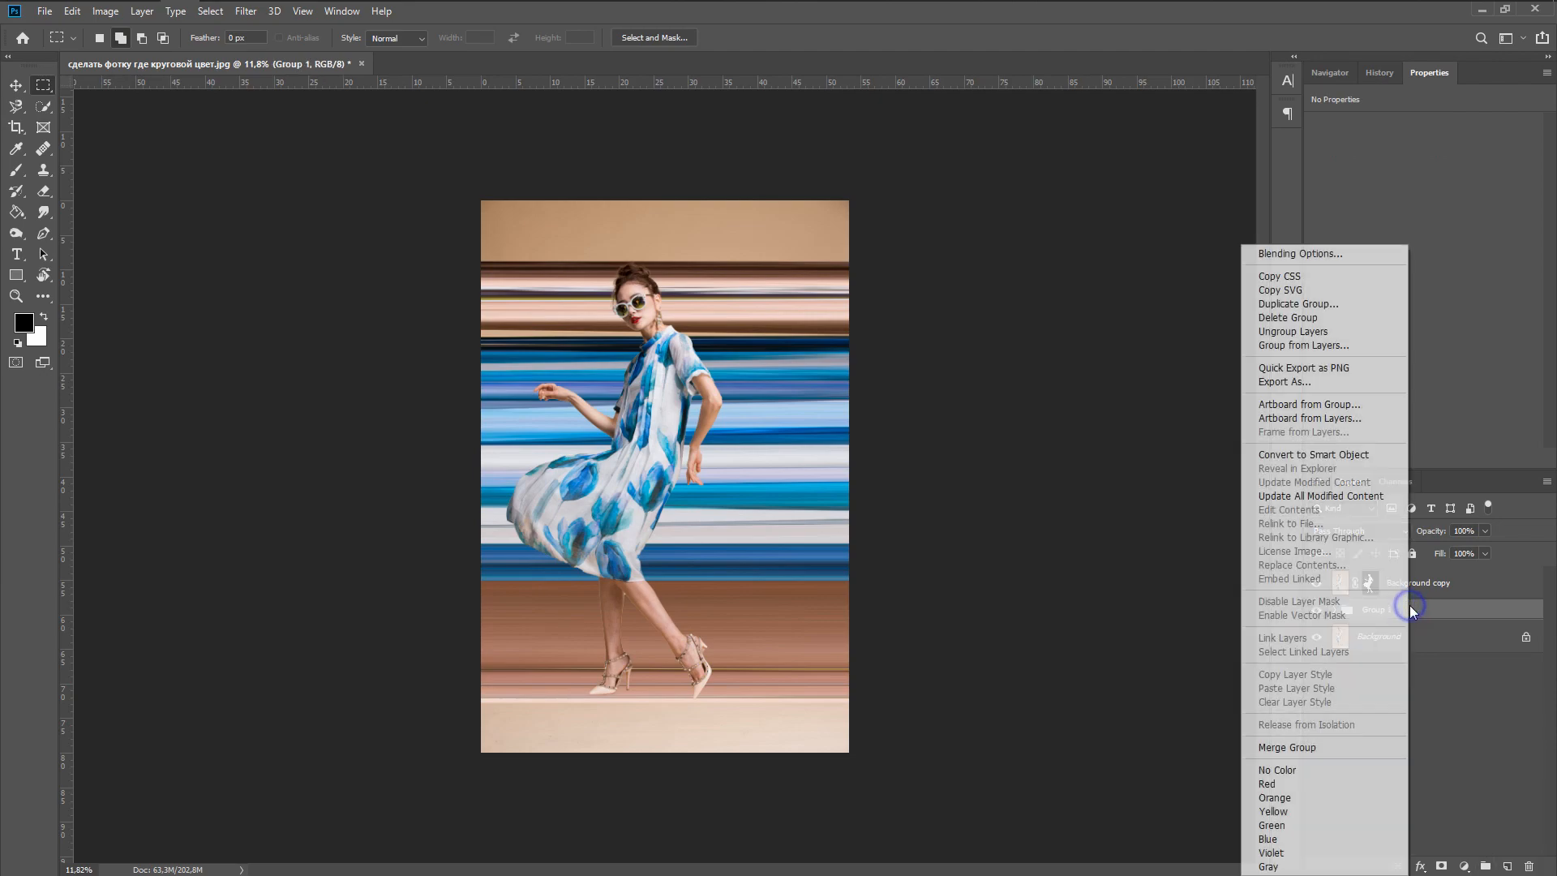
pyautogui.click(1315, 752)
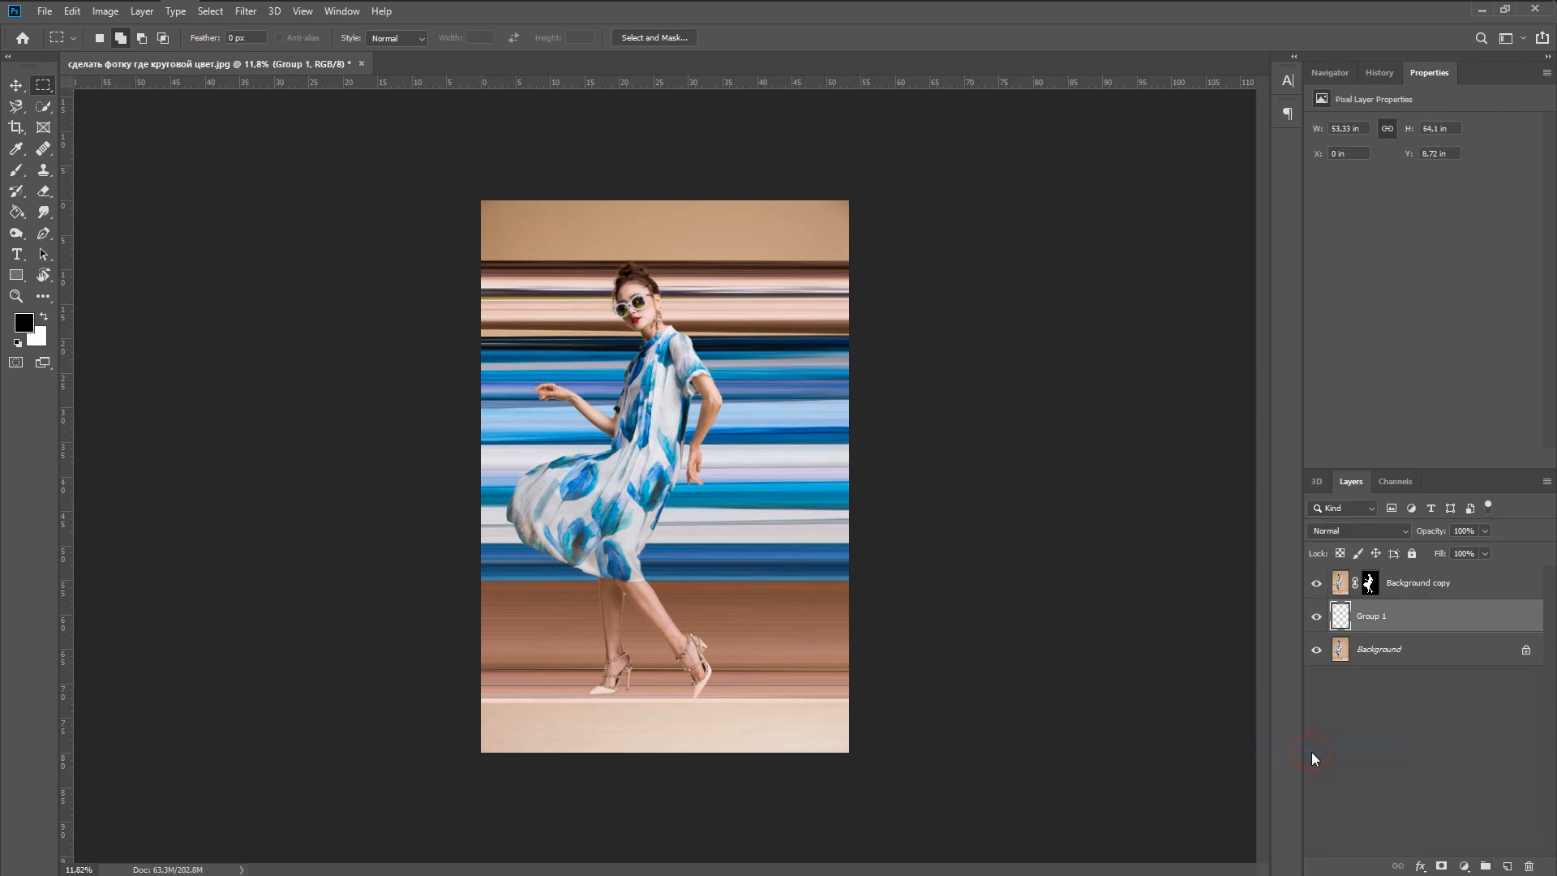
# Apply the Polar Coordinates distortion to the merged stripe layer with the Rectangular to Polar option
pyautogui.click(245, 11)
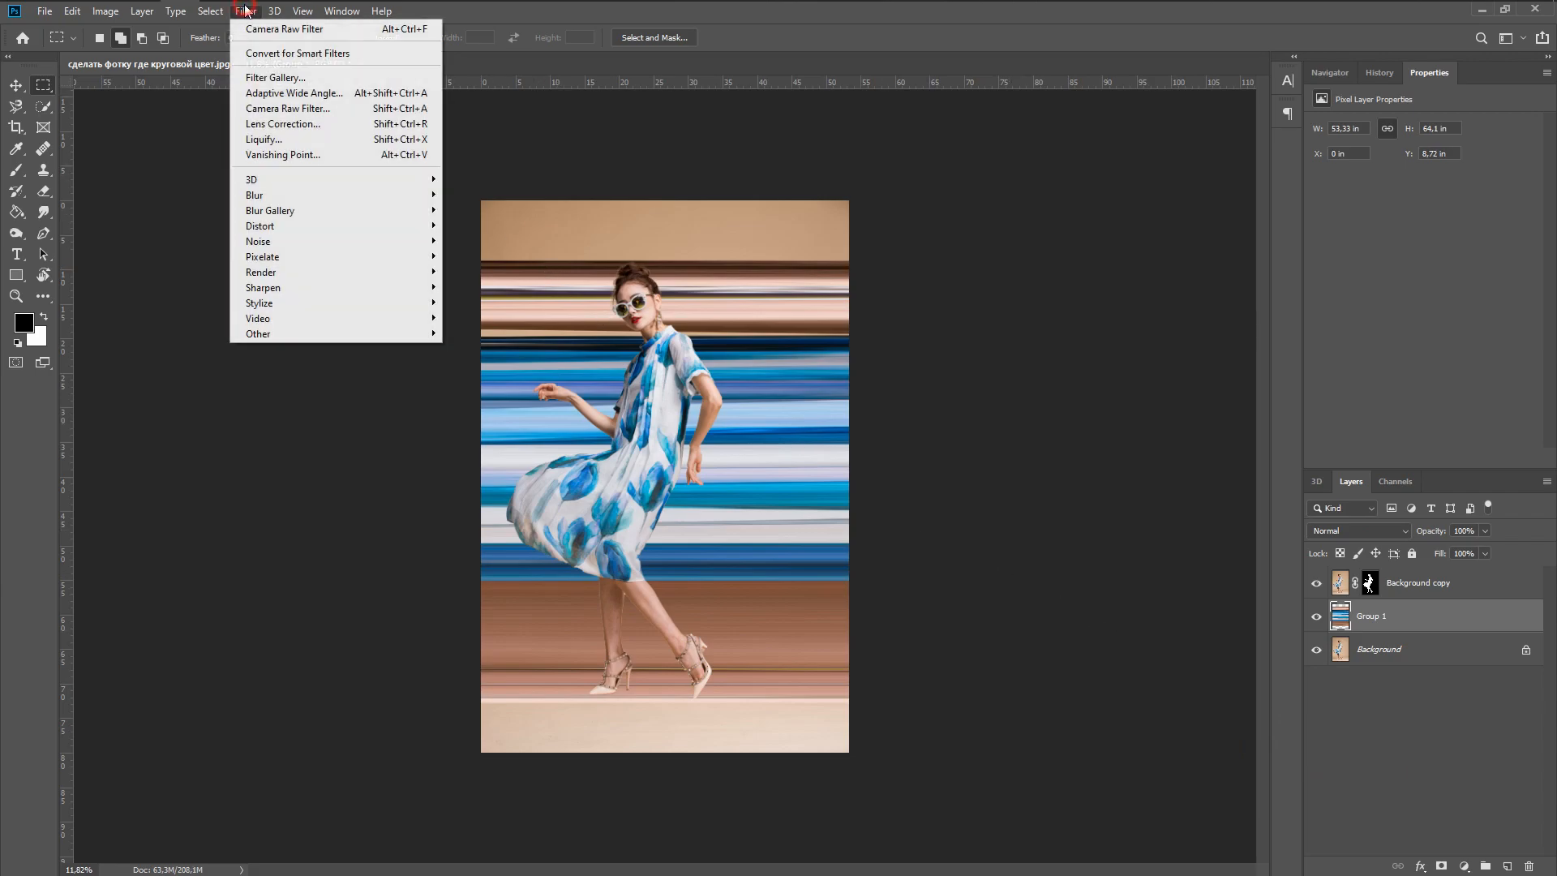
pyautogui.click(284, 224)
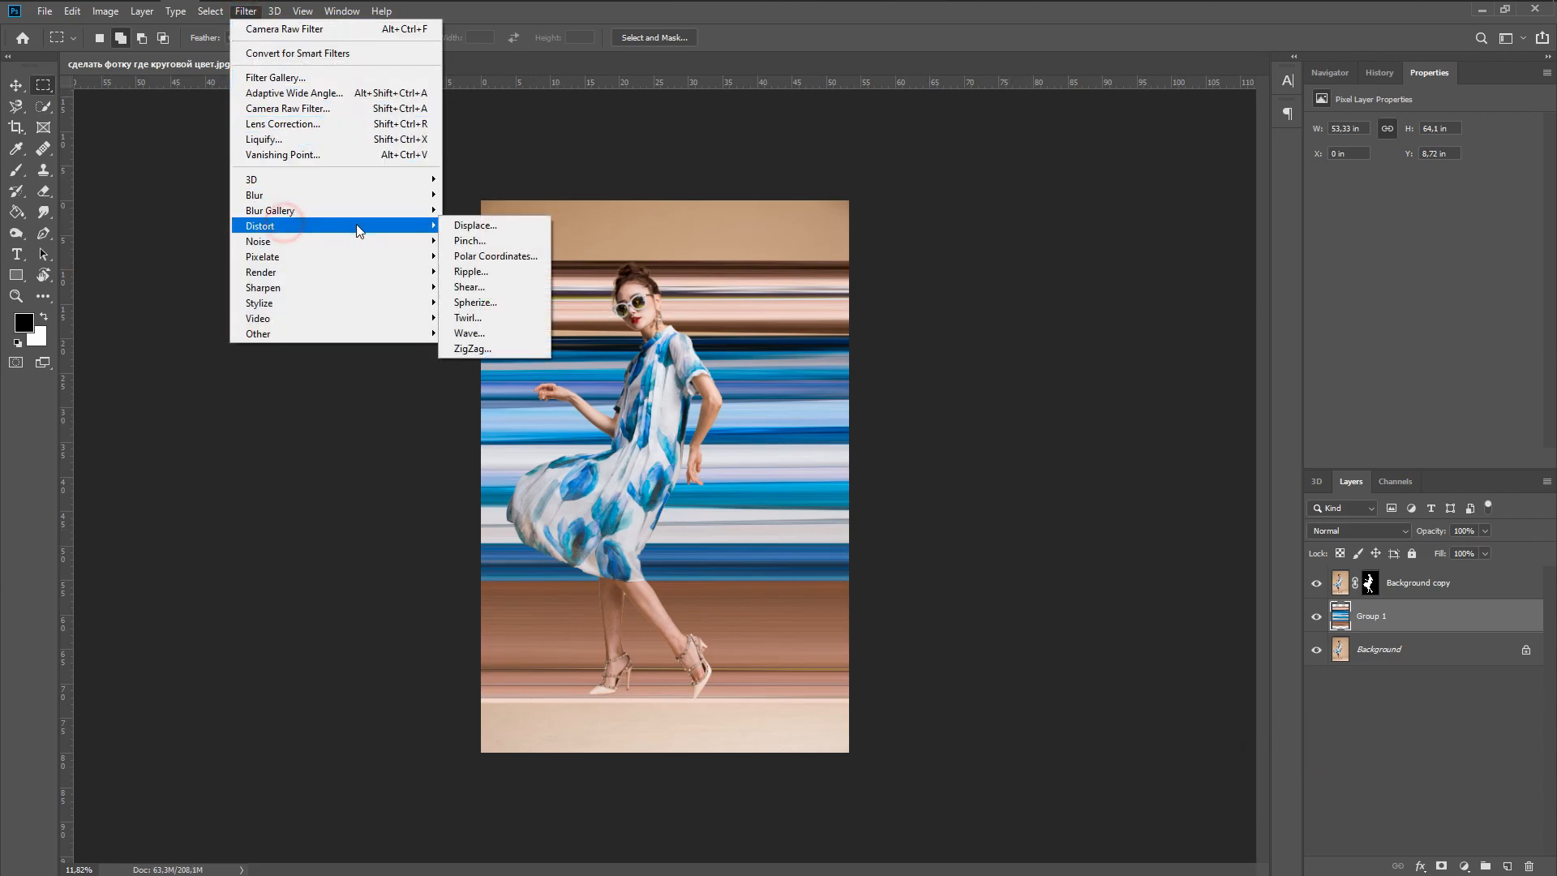
pyautogui.click(496, 256)
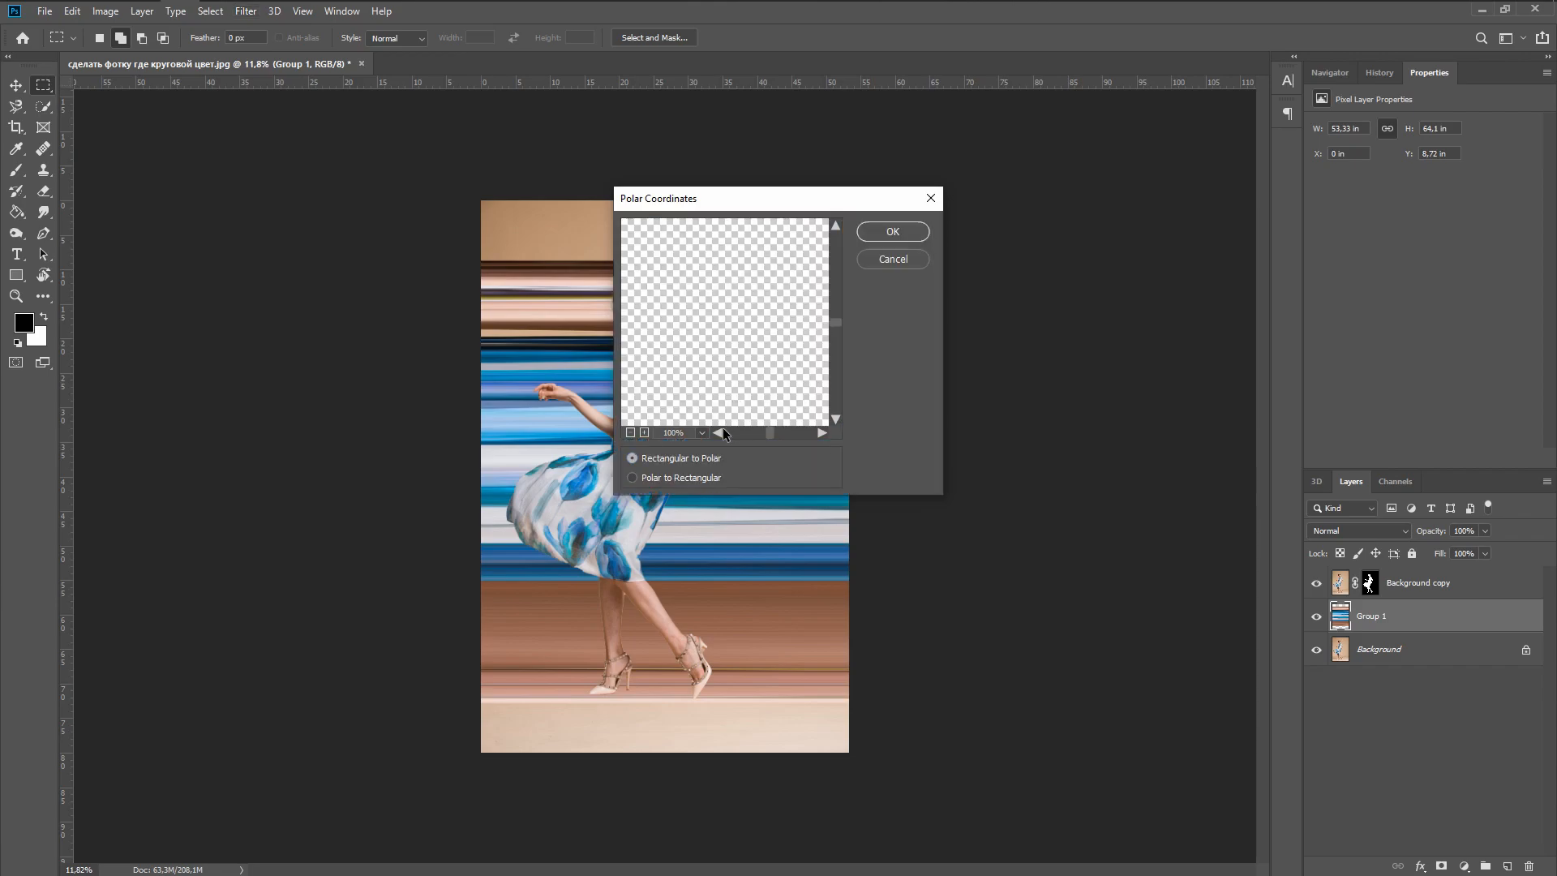
pyautogui.click(632, 433)
pyautogui.click(632, 433)
pyautogui.click(632, 434)
pyautogui.click(632, 434)
pyautogui.click(893, 233)
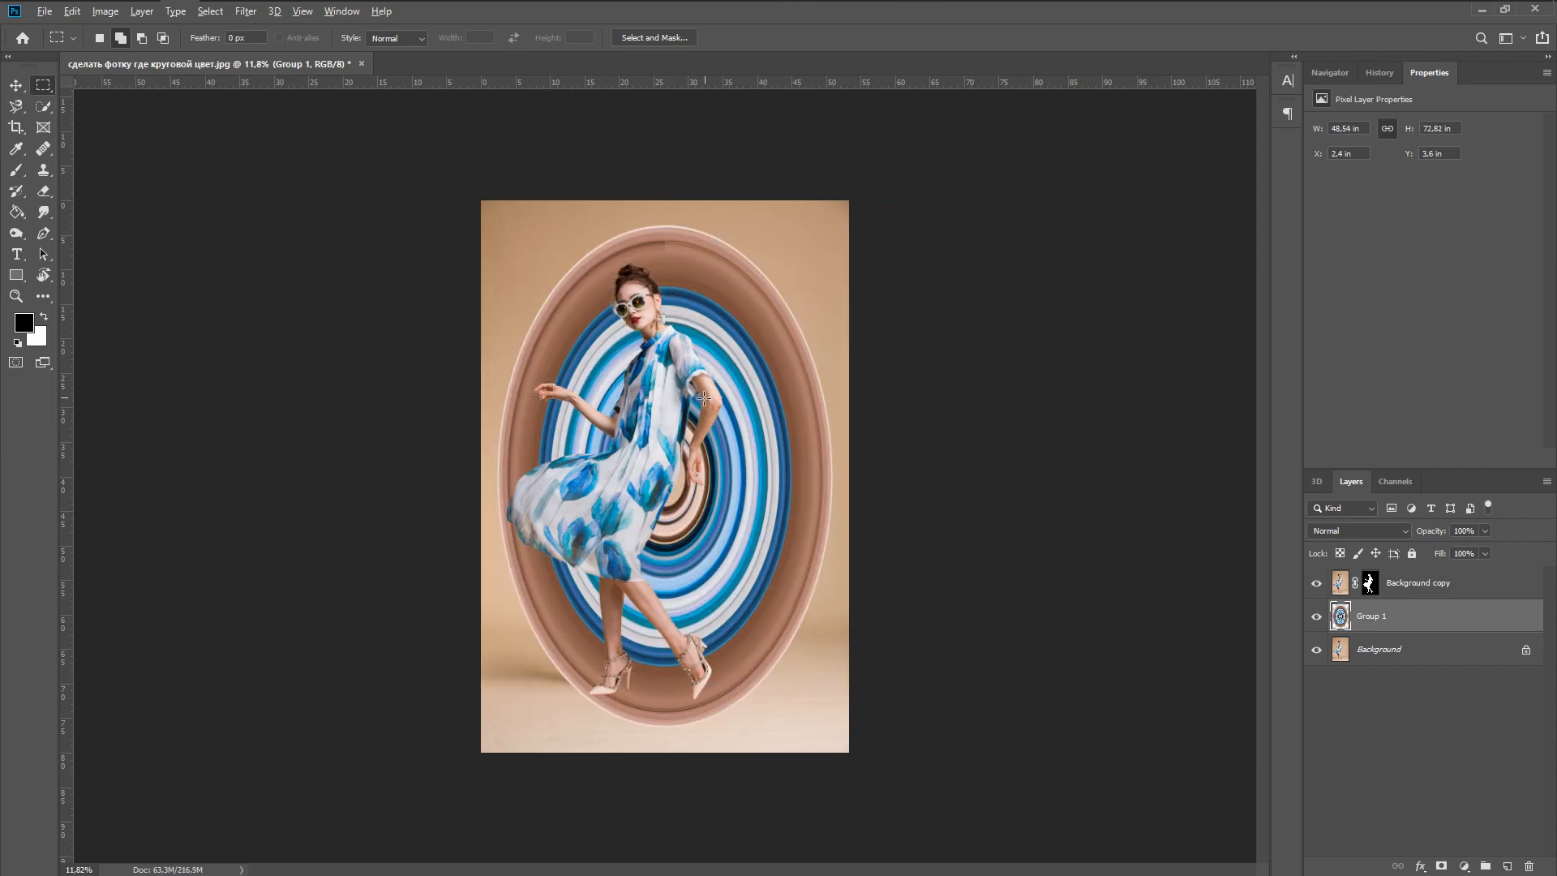
# Widen the striped ellipse to about 144% so it becomes nearly circular, and center it horizontally behind the woman
pyautogui.hotkey('ctrl', '+')
pyautogui.hotkey('ctrl', 't')
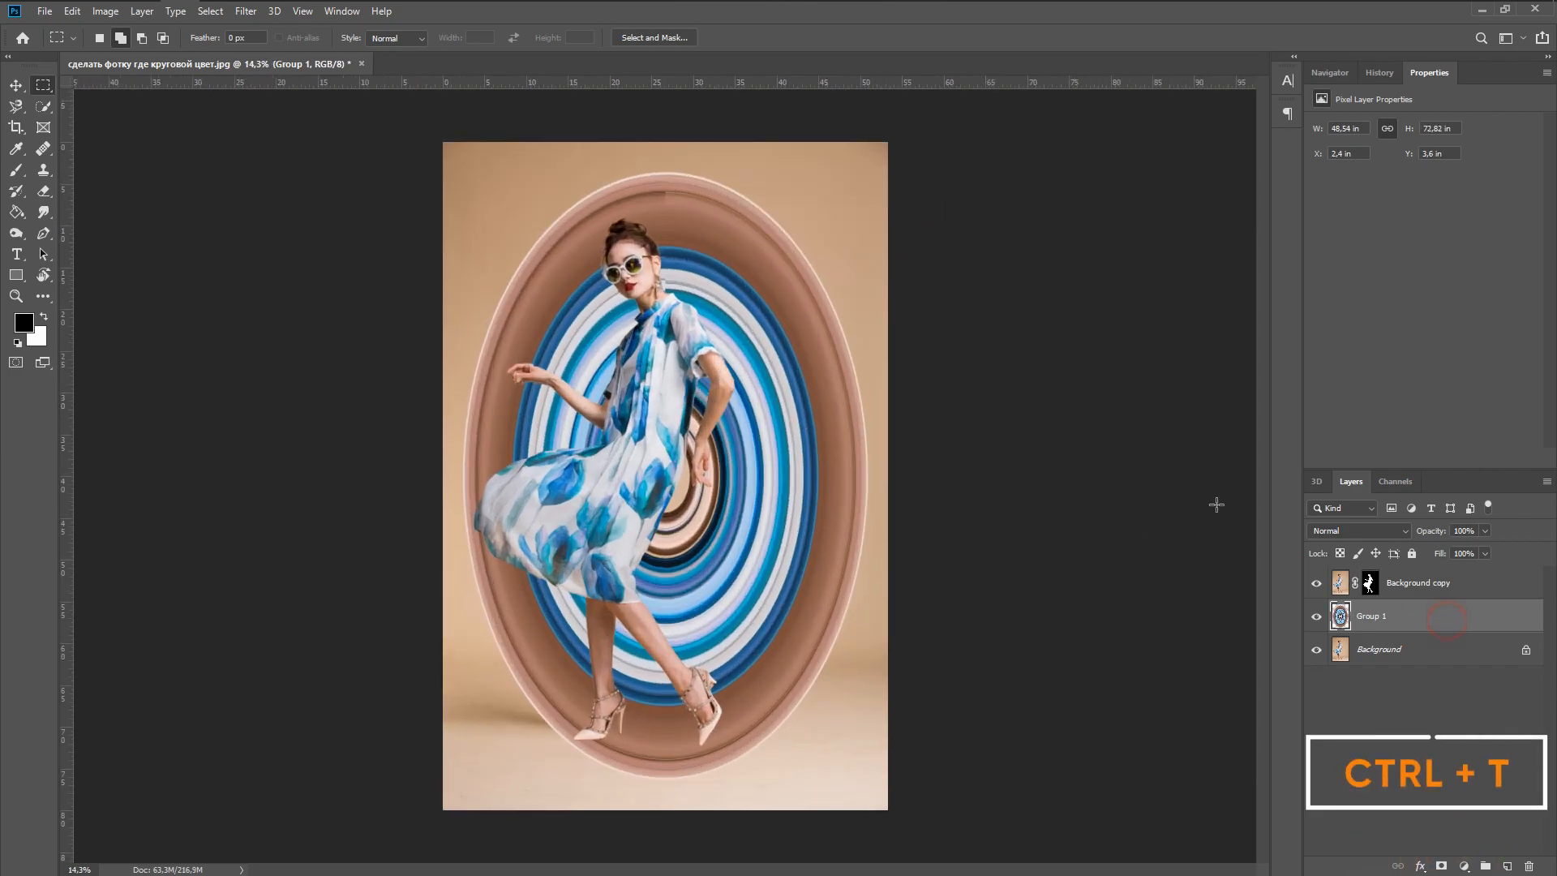
pyautogui.moveTo(877, 479); pyautogui.dragTo(1048, 478)
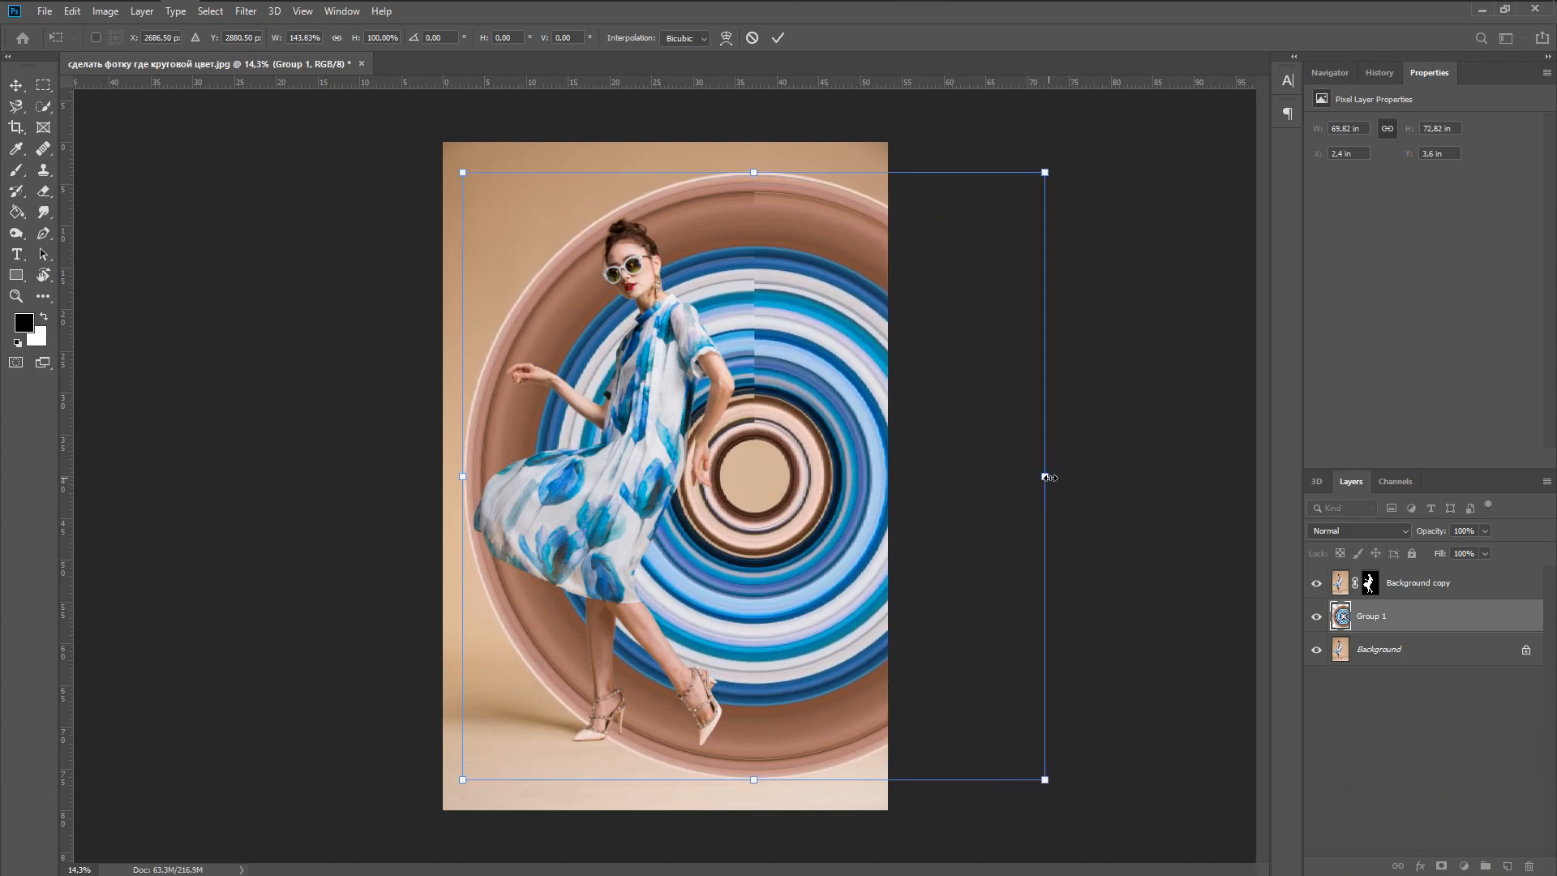
pyautogui.moveTo(852, 491); pyautogui.dragTo(763, 470)
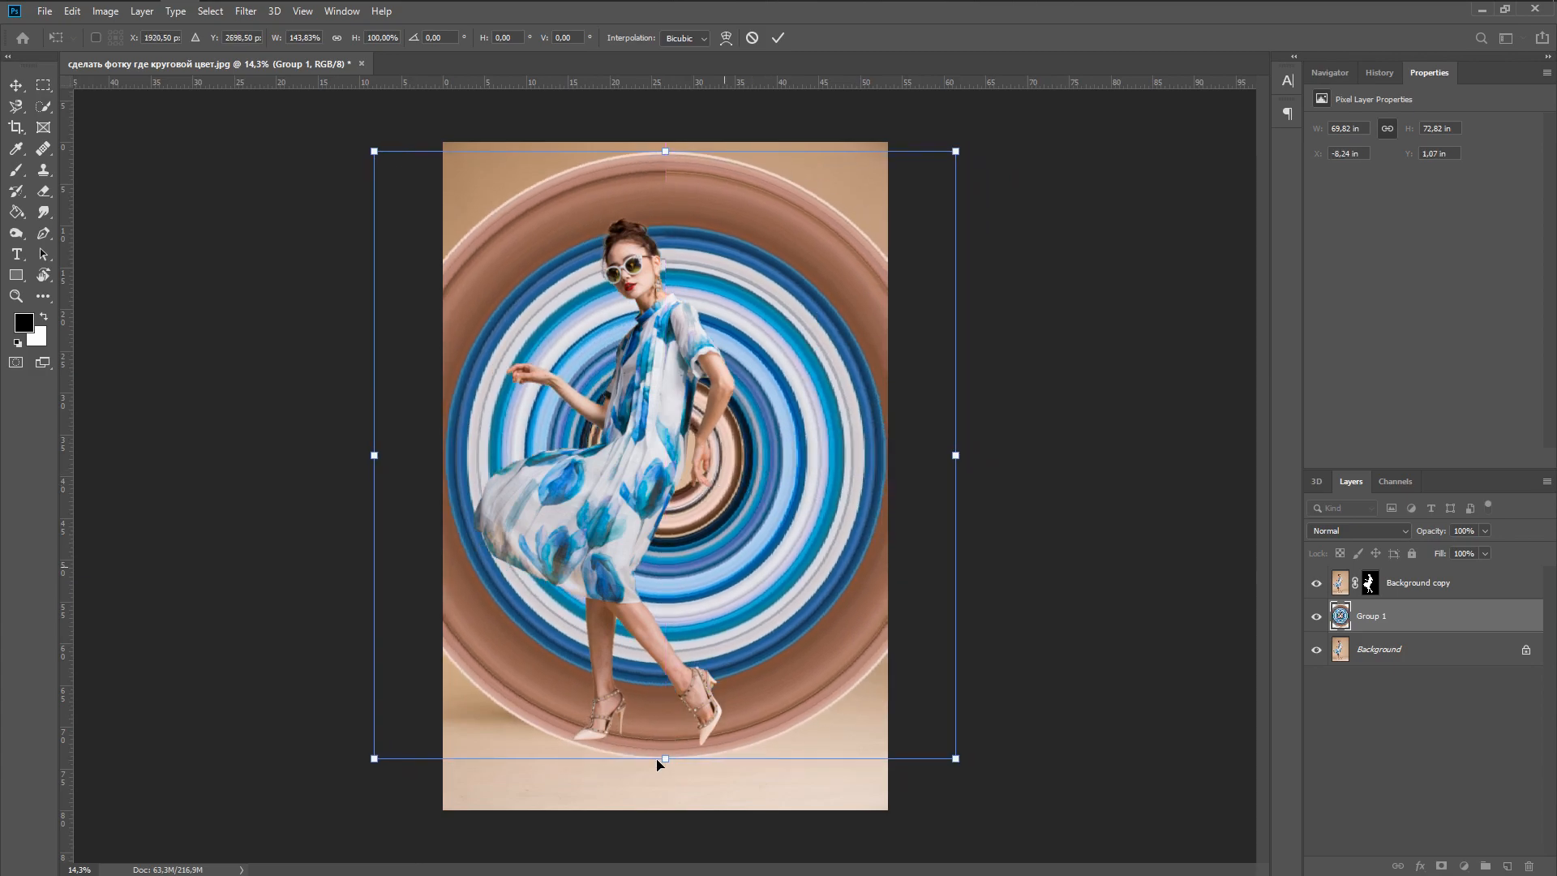
# Shrink the striped circle to about 60 by 62.5 in and position it behind the woman between her hair and shoes
pyautogui.moveTo(666, 152); pyautogui.dragTo(666, 216)
pyautogui.moveTo(719, 282); pyautogui.dragTo(703, 284)
pyautogui.moveTo(650, 217); pyautogui.dragTo(652, 236)
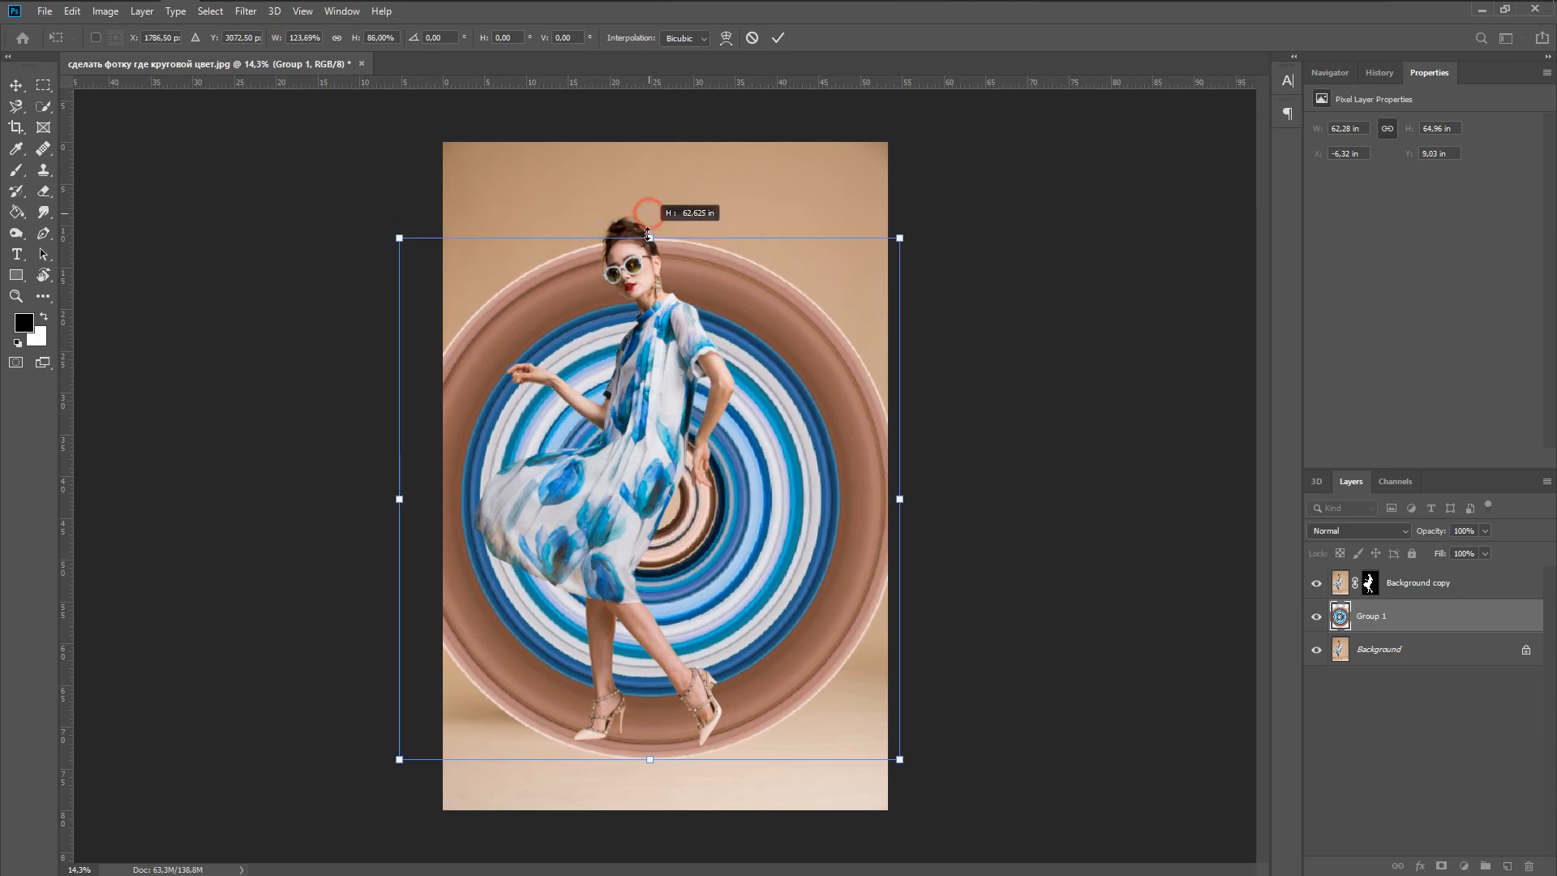
pyautogui.moveTo(665, 375); pyautogui.dragTo(665, 351)
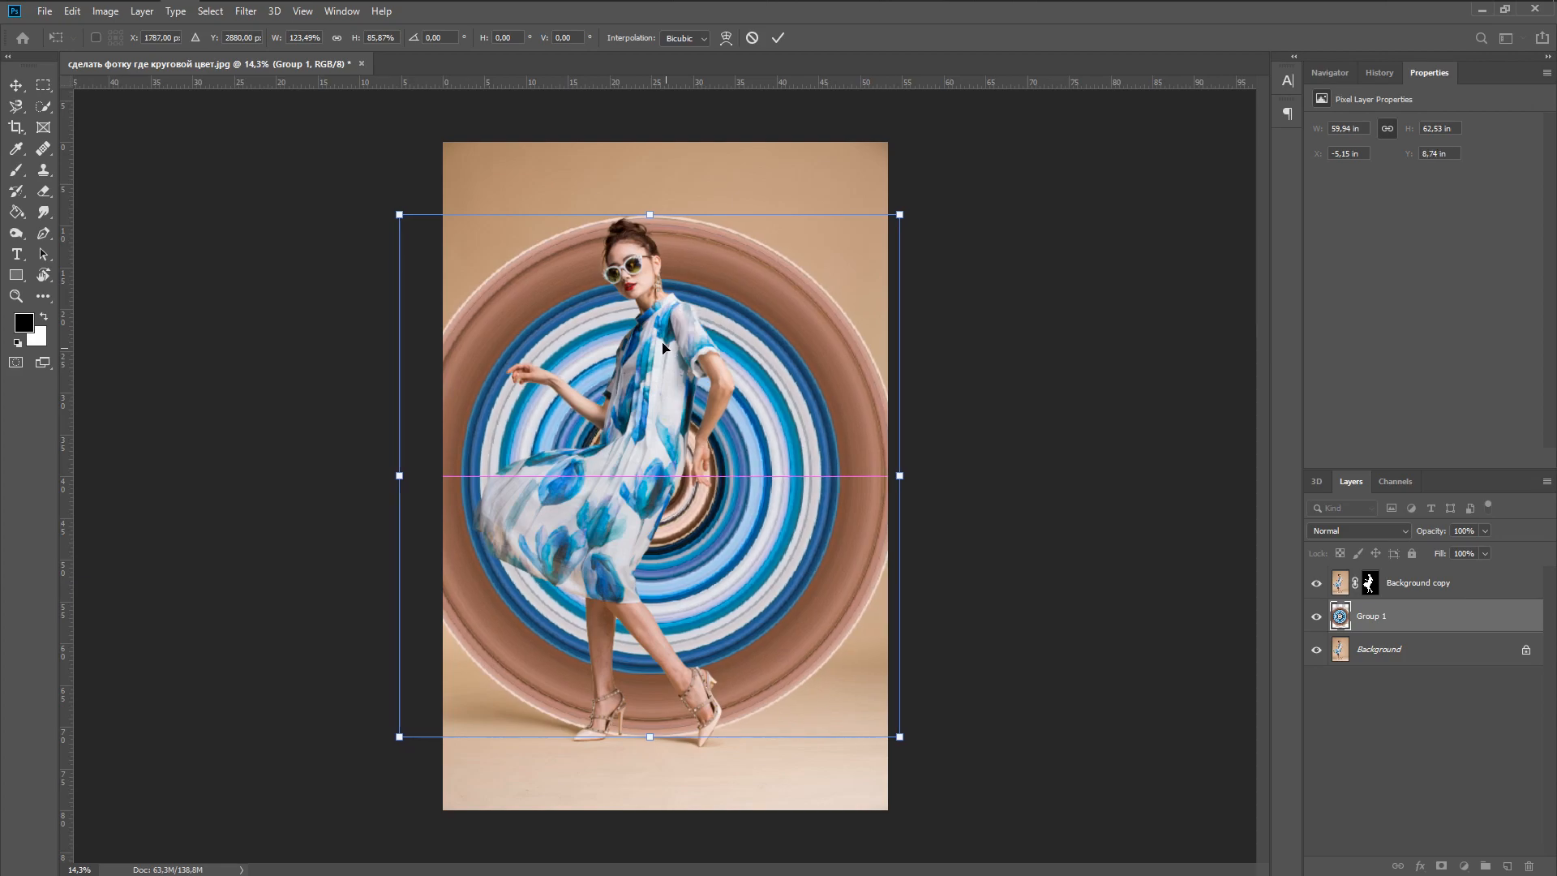
pyautogui.click(779, 39)
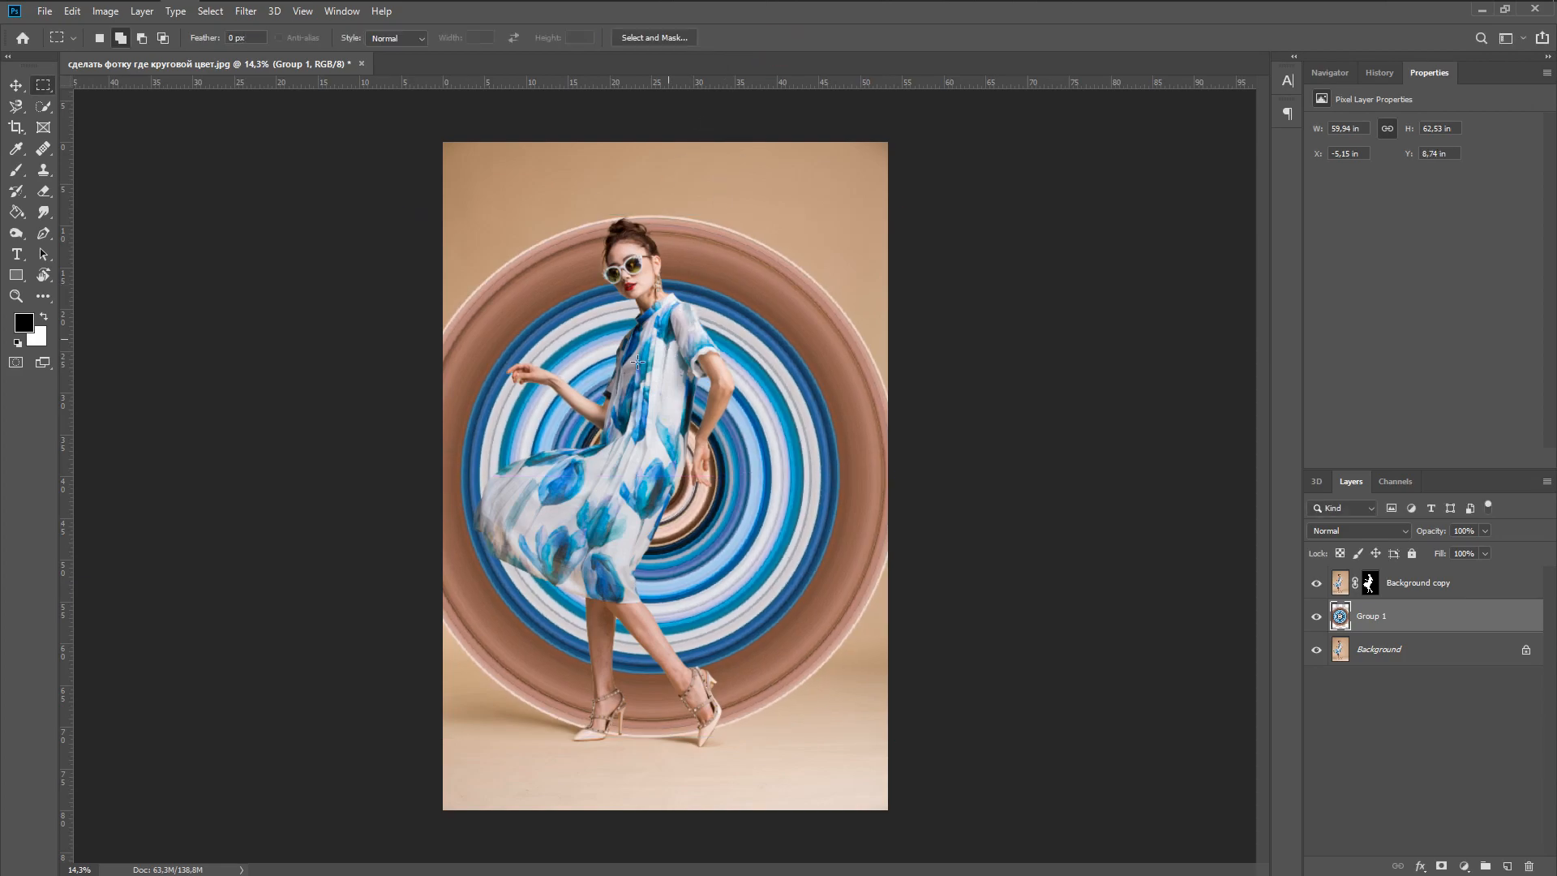
# Add a layer mask to Group 1 and ready a black brush of 308 px for masking
pyautogui.scroll(2, 593, 377)
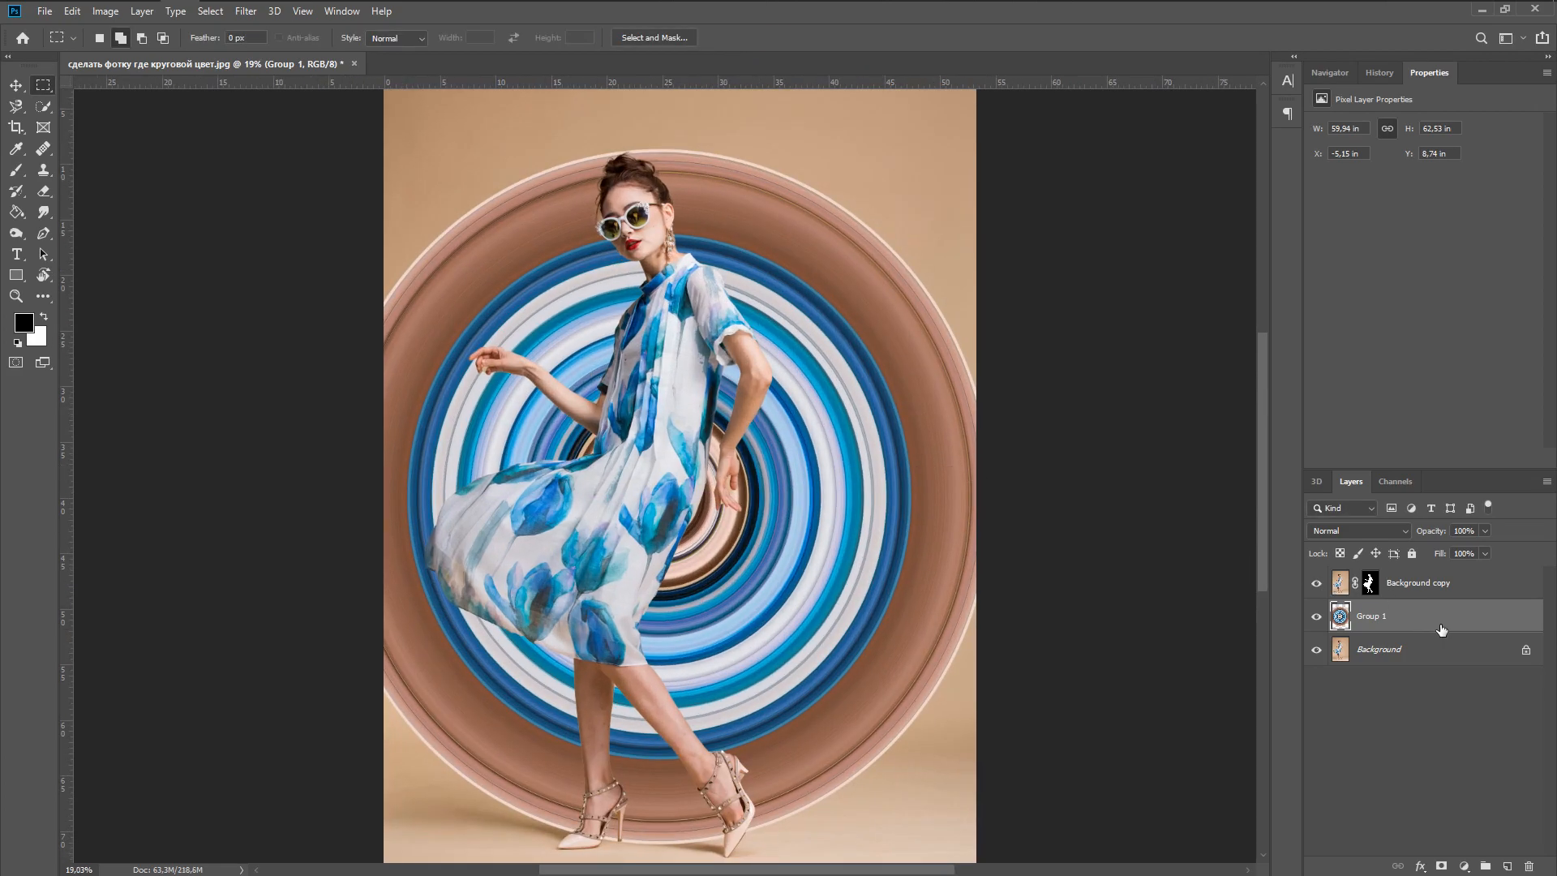
pyautogui.click(1444, 866)
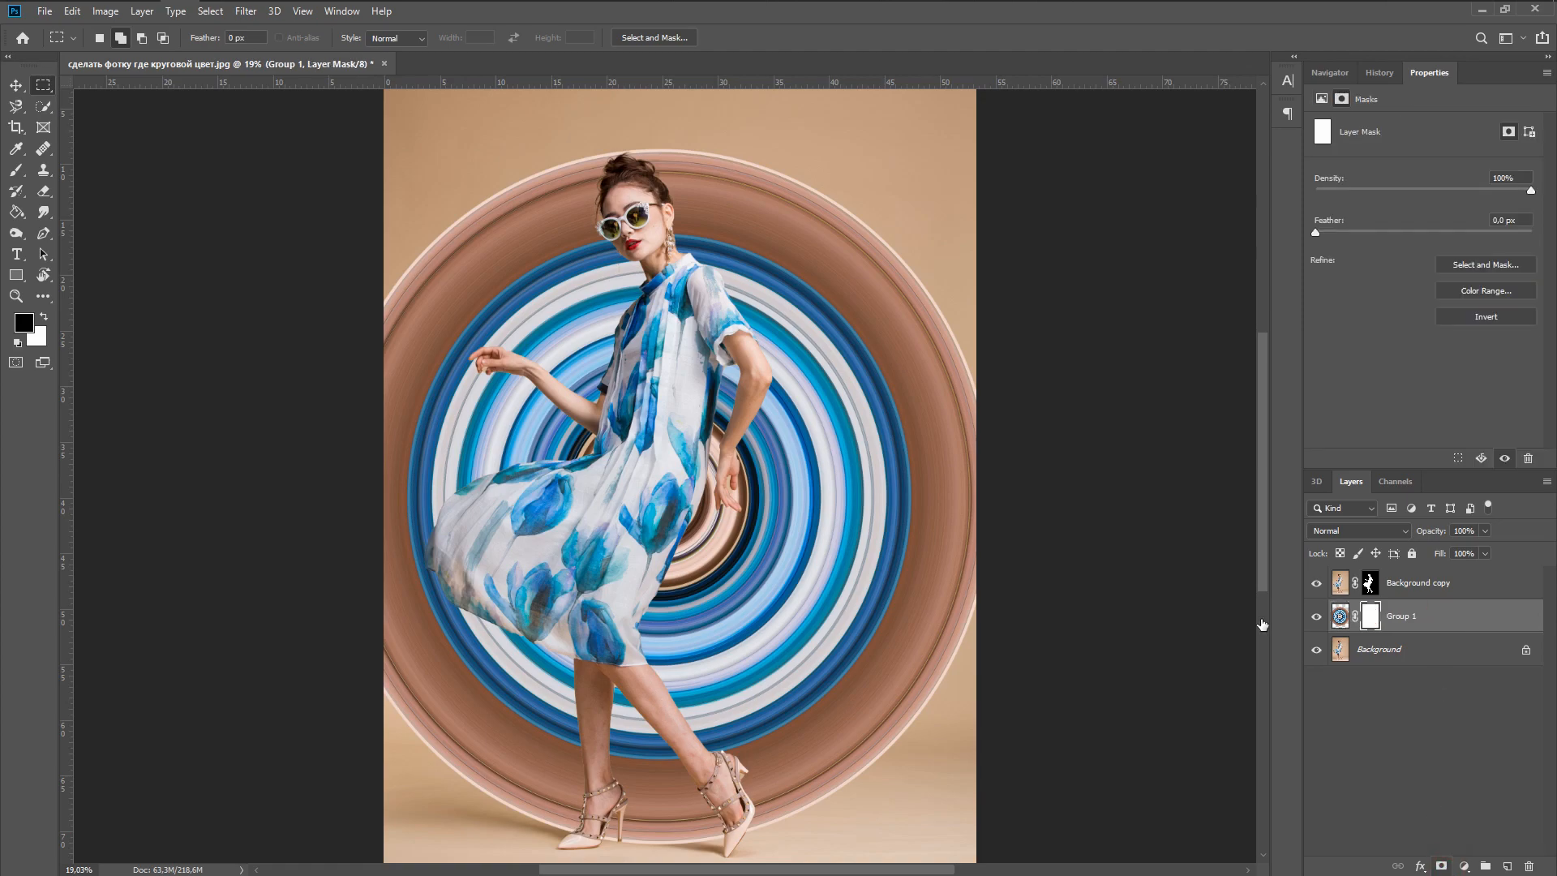
pyautogui.click(15, 169)
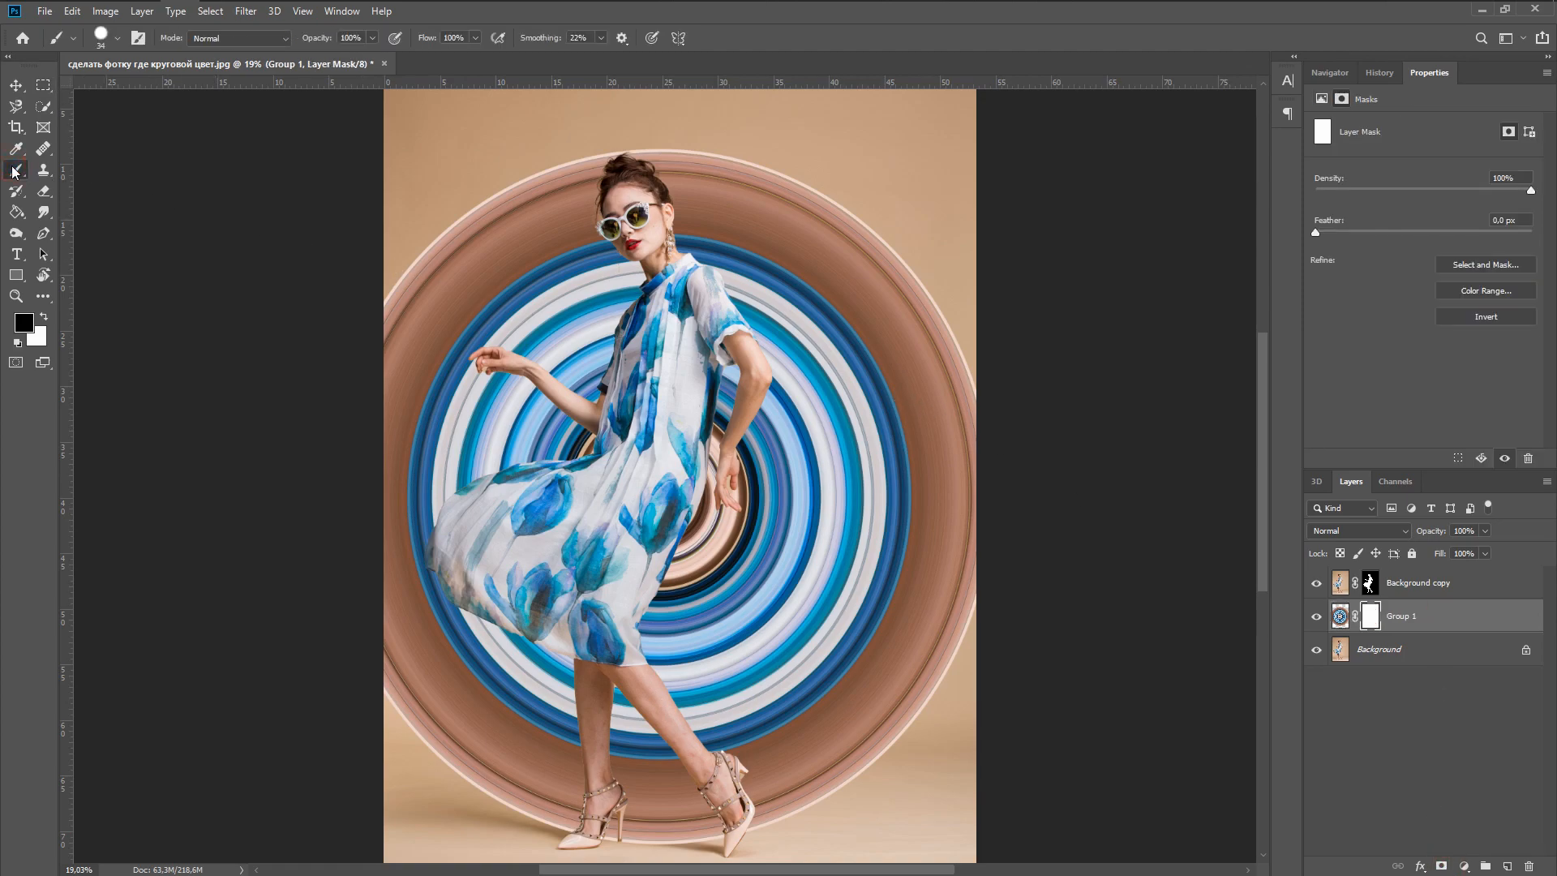
pyautogui.moveTo(629, 191); pyautogui.dragTo(657, 202)
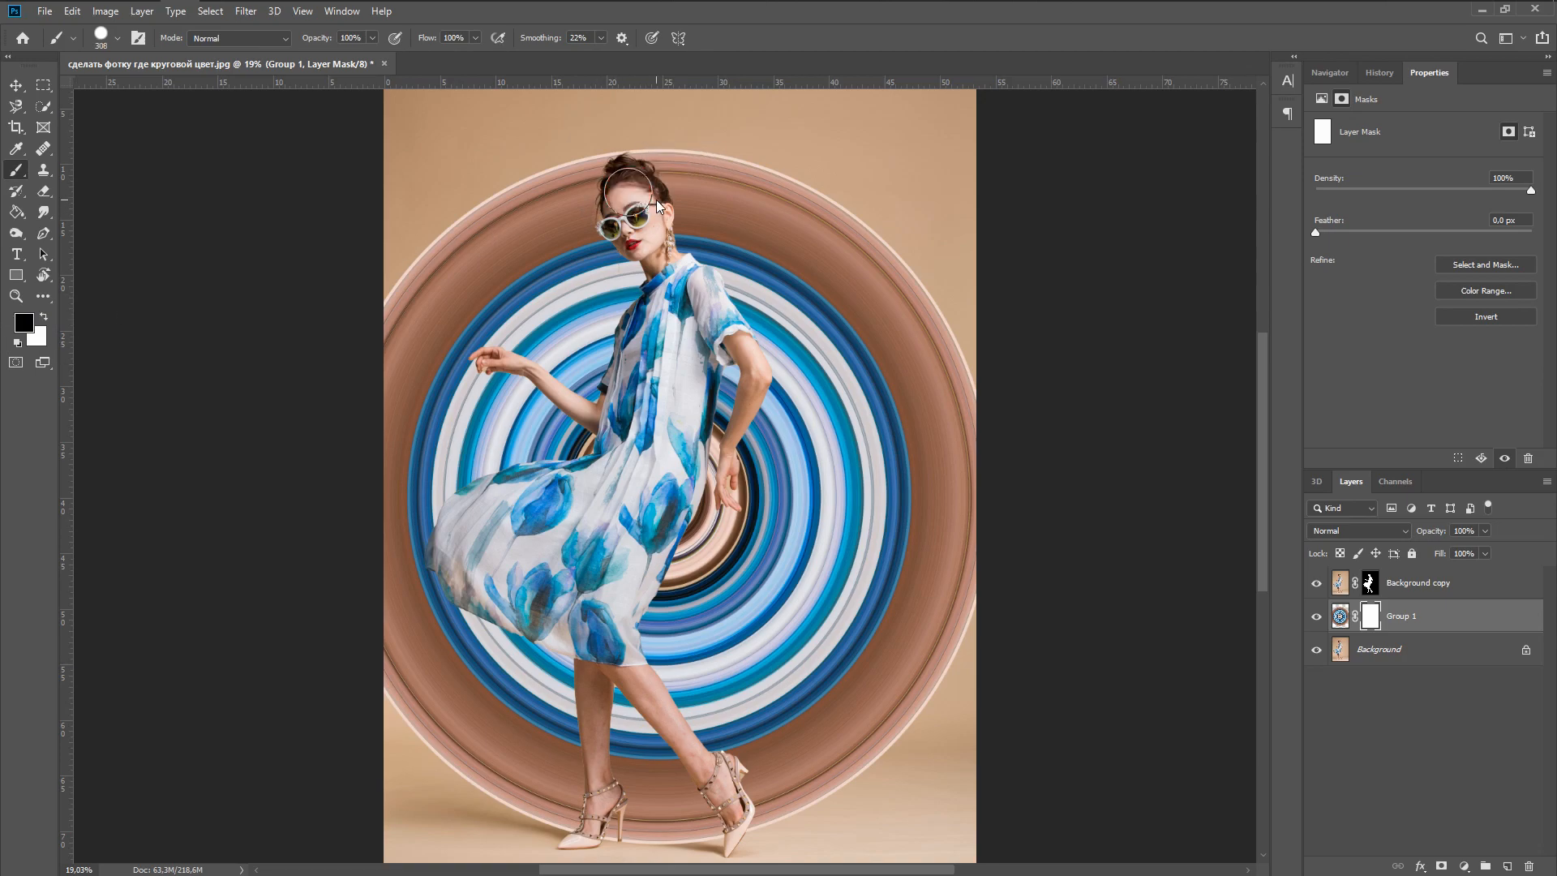
pyautogui.click(645, 157)
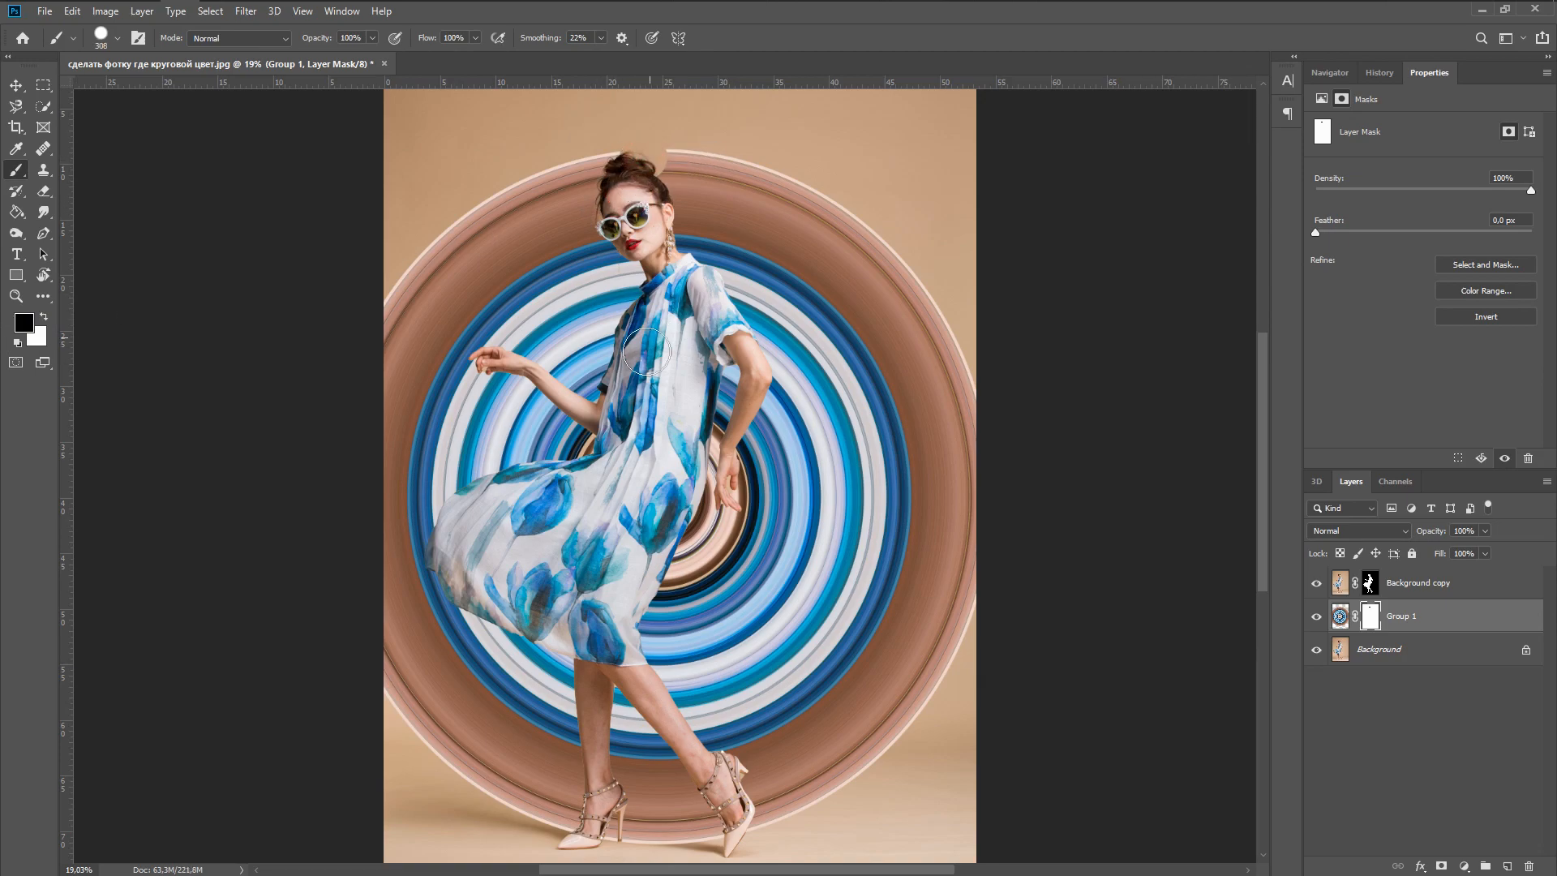
pyautogui.moveTo(640, 461); pyautogui.dragTo(618, 463)
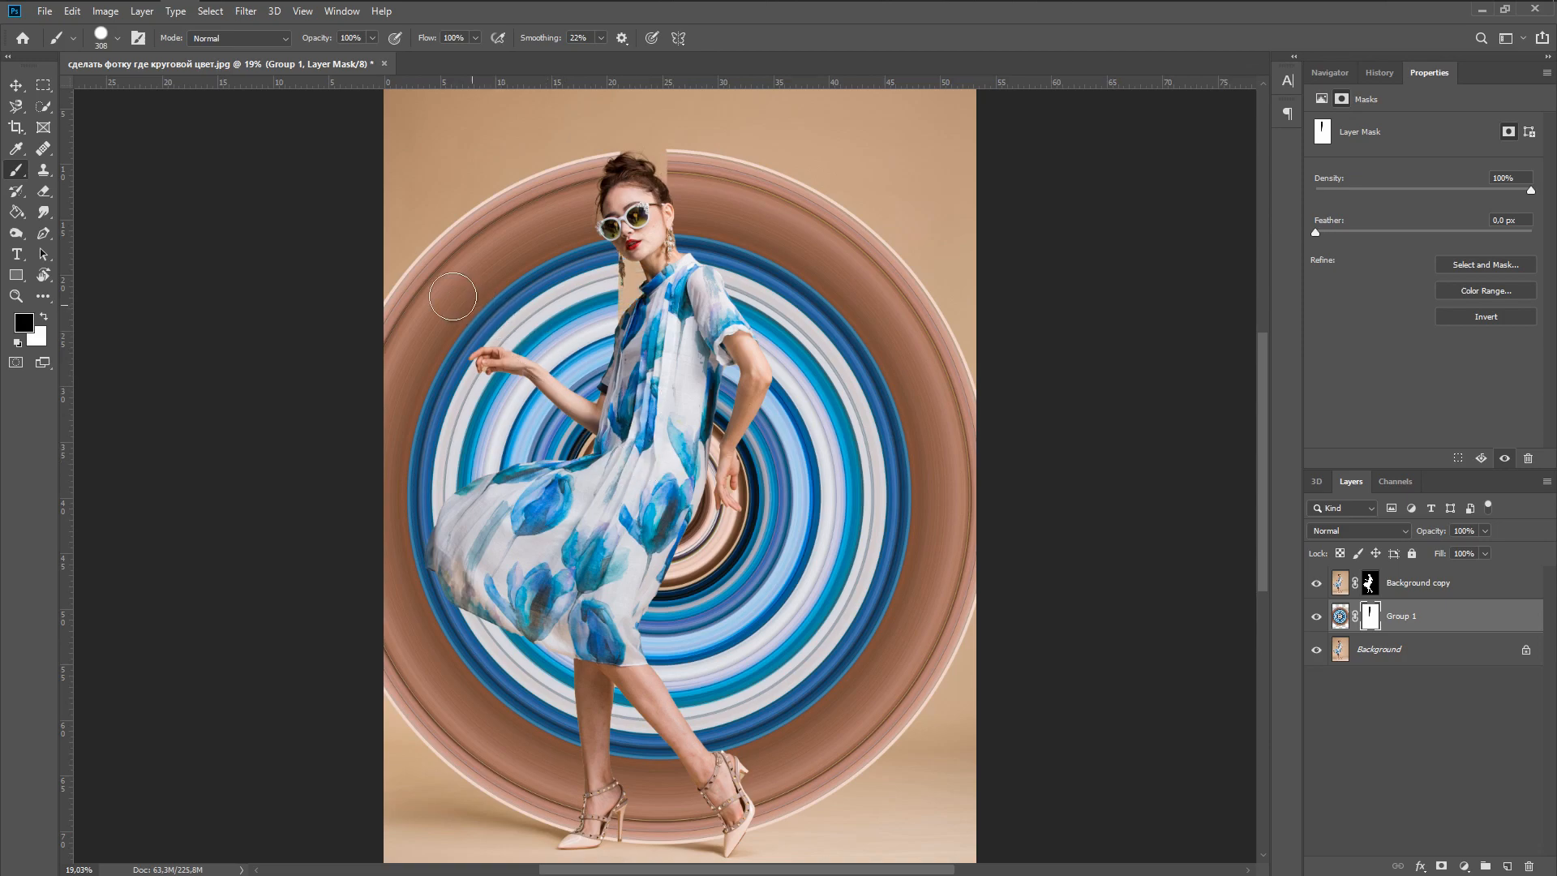
pyautogui.keyDown('shift'); pyautogui.click(407, 269); pyautogui.keyUp('shift')
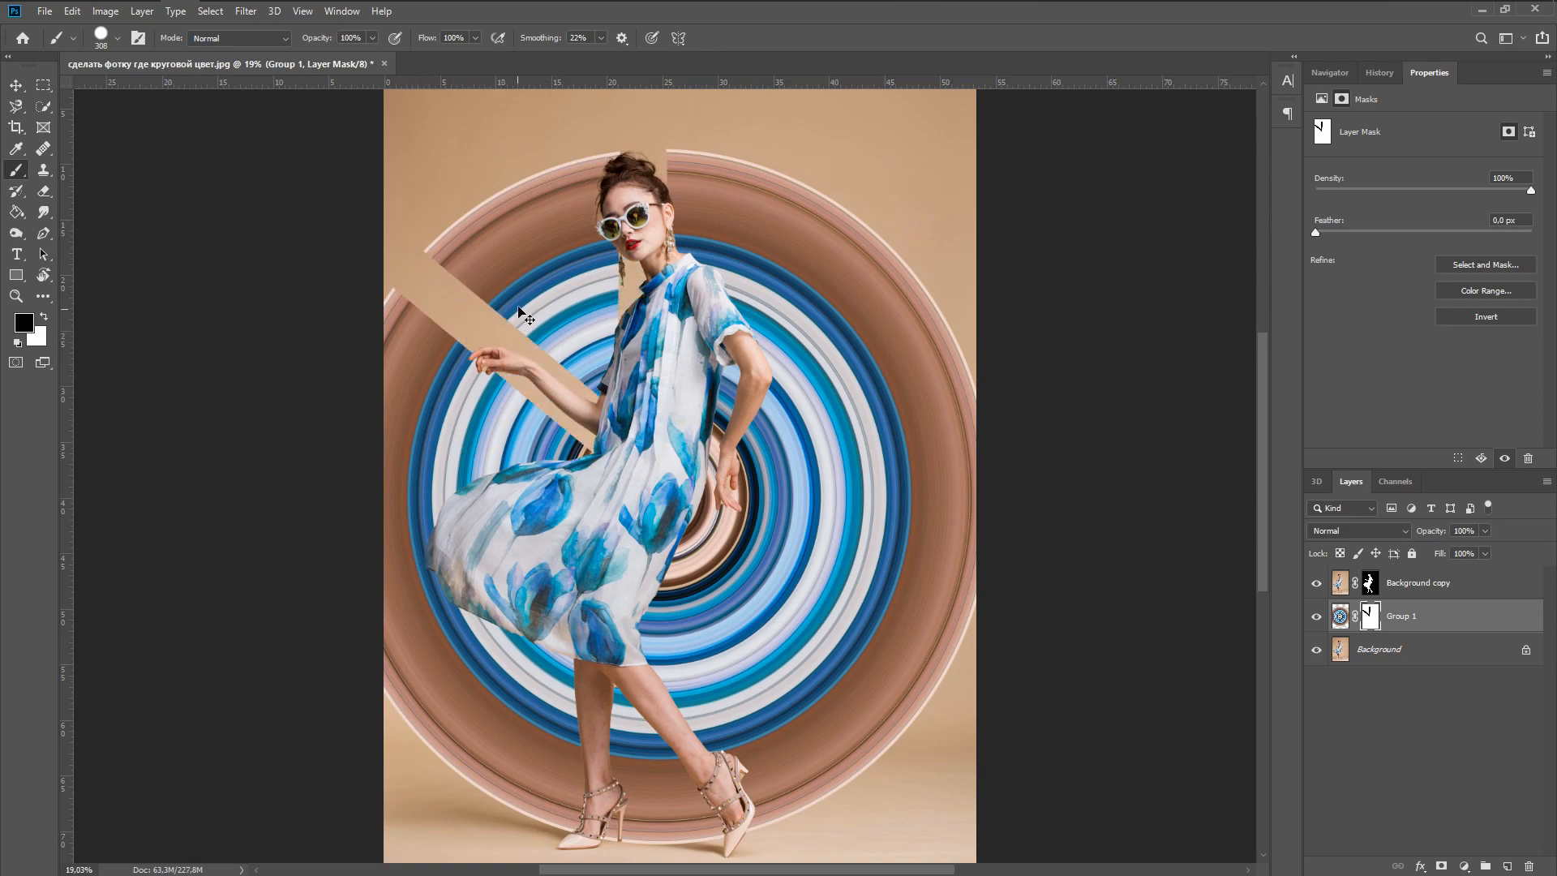
pyautogui.hotkey('ctrl', 'z')
pyautogui.hotkey('ctrl', 'z')
pyautogui.hotkey('ctrl', 'z')
pyautogui.moveTo(655, 155); pyautogui.dragTo(658, 359)
pyautogui.hotkey('ctrl', 'z')
# Mask out the upper-left wedge of the striped circle between the woman's head and her outstretched hand with straight black strokes
pyautogui.moveTo(657, 154); pyautogui.dragTo(655, 276)
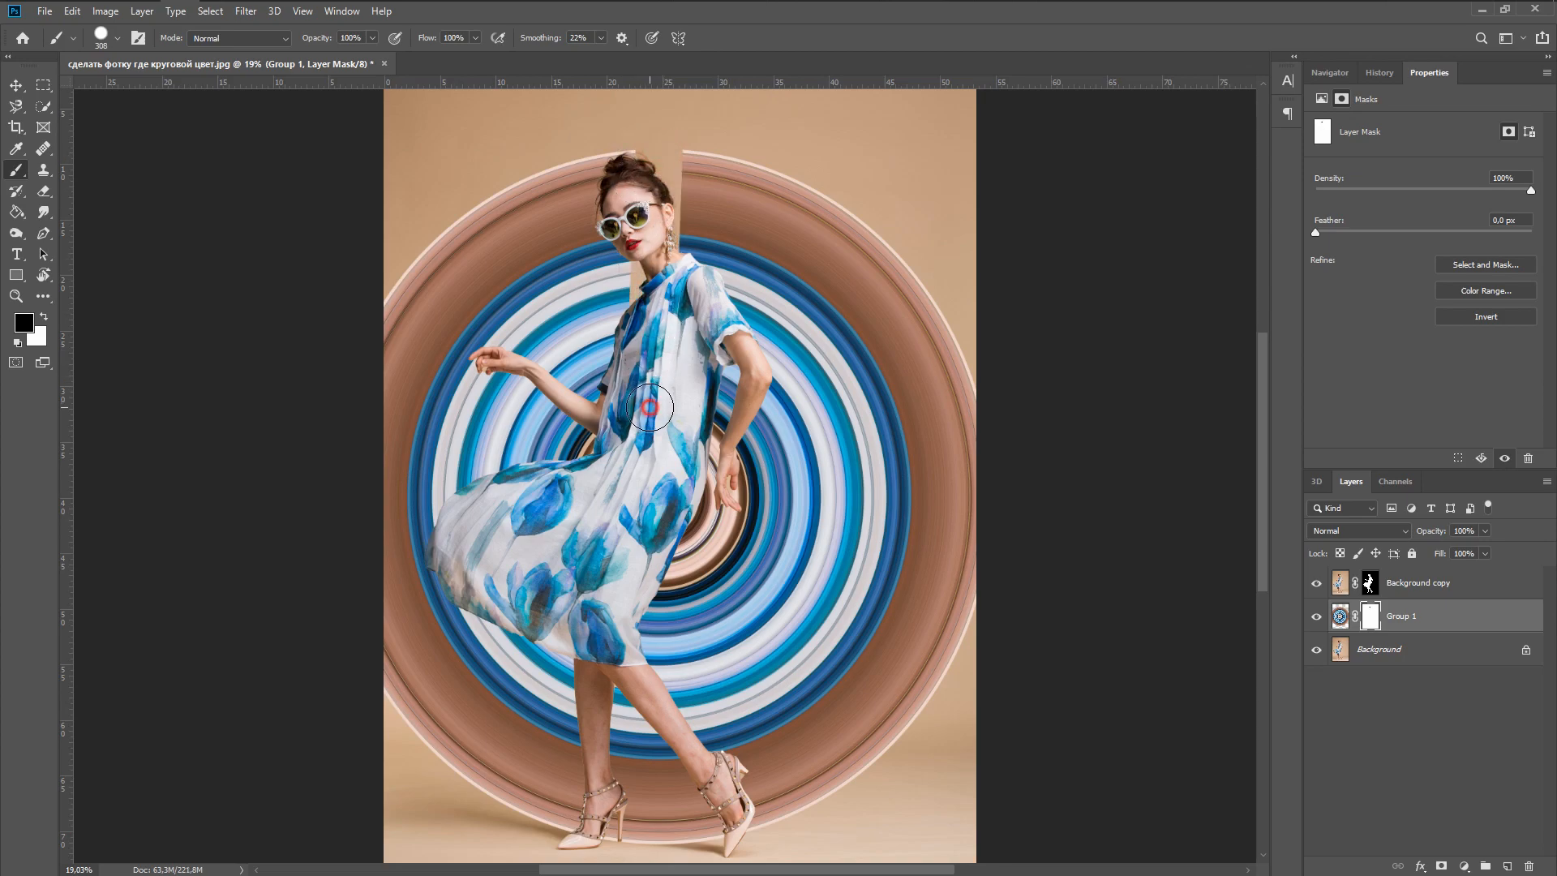
pyautogui.keyDown('shift'); pyautogui.click(418, 256); pyautogui.keyUp('shift')
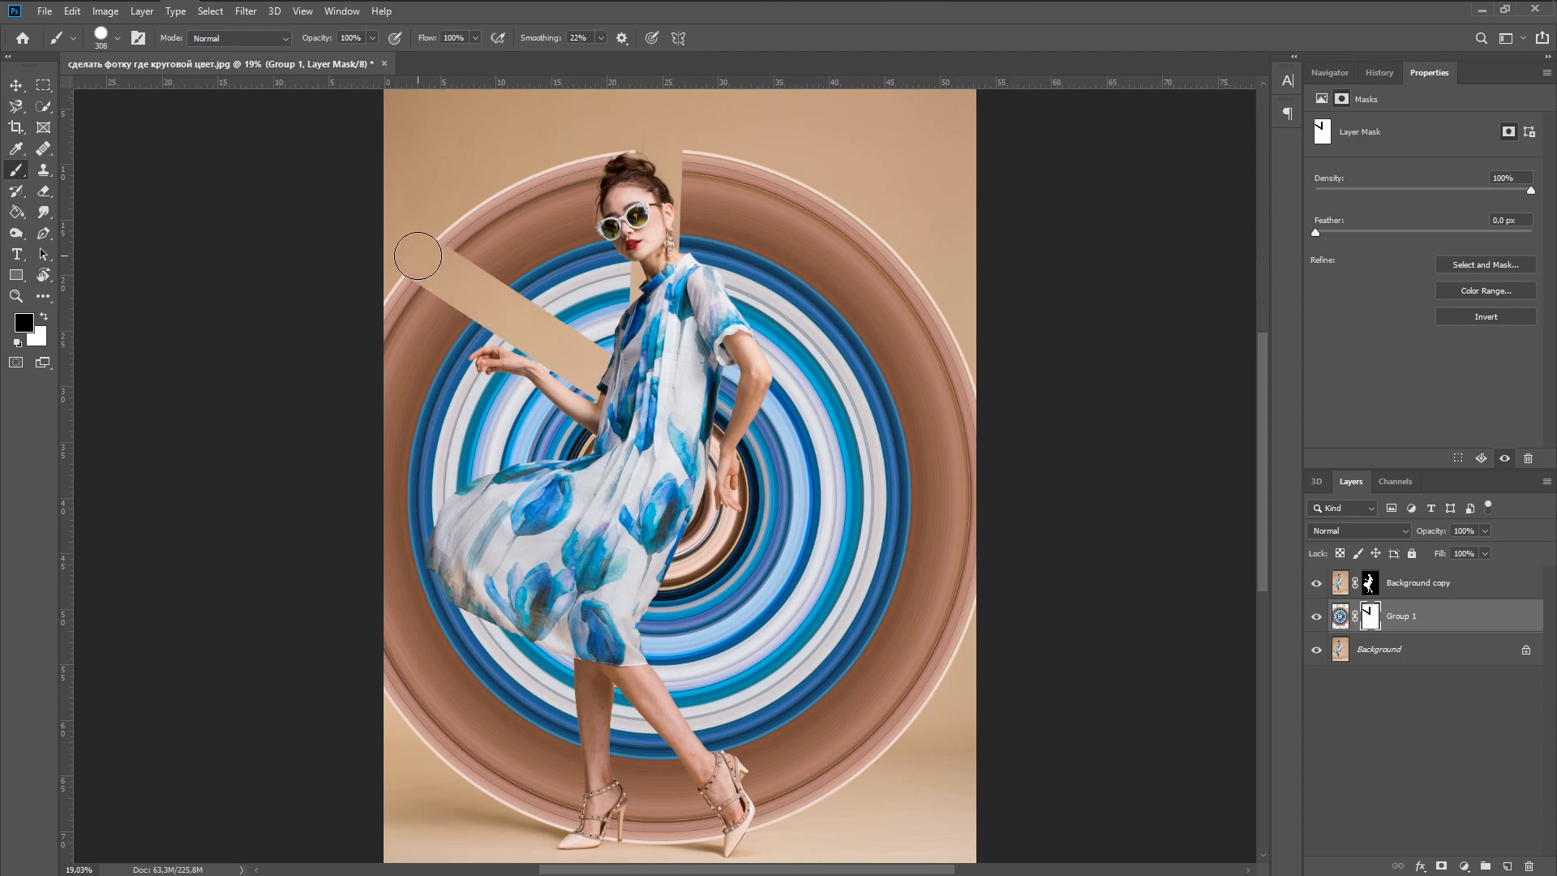
pyautogui.click(414, 265)
pyautogui.keyDown('shift'); pyautogui.click(604, 393); pyautogui.keyUp('shift')
pyautogui.moveTo(464, 234)
pyautogui.mouseDown()
pyautogui.moveTo(632, 154)
pyautogui.moveTo(622, 357)
pyautogui.moveTo(599, 172)
pyautogui.moveTo(583, 347)
pyautogui.moveTo(556, 198)
pyautogui.moveTo(532, 317)
pyautogui.moveTo(482, 220)
pyautogui.moveTo(469, 267)
pyautogui.moveTo(486, 235)
pyautogui.moveTo(541, 238)
pyautogui.moveTo(553, 325)
pyautogui.moveTo(622, 359)
pyautogui.mouseUp()
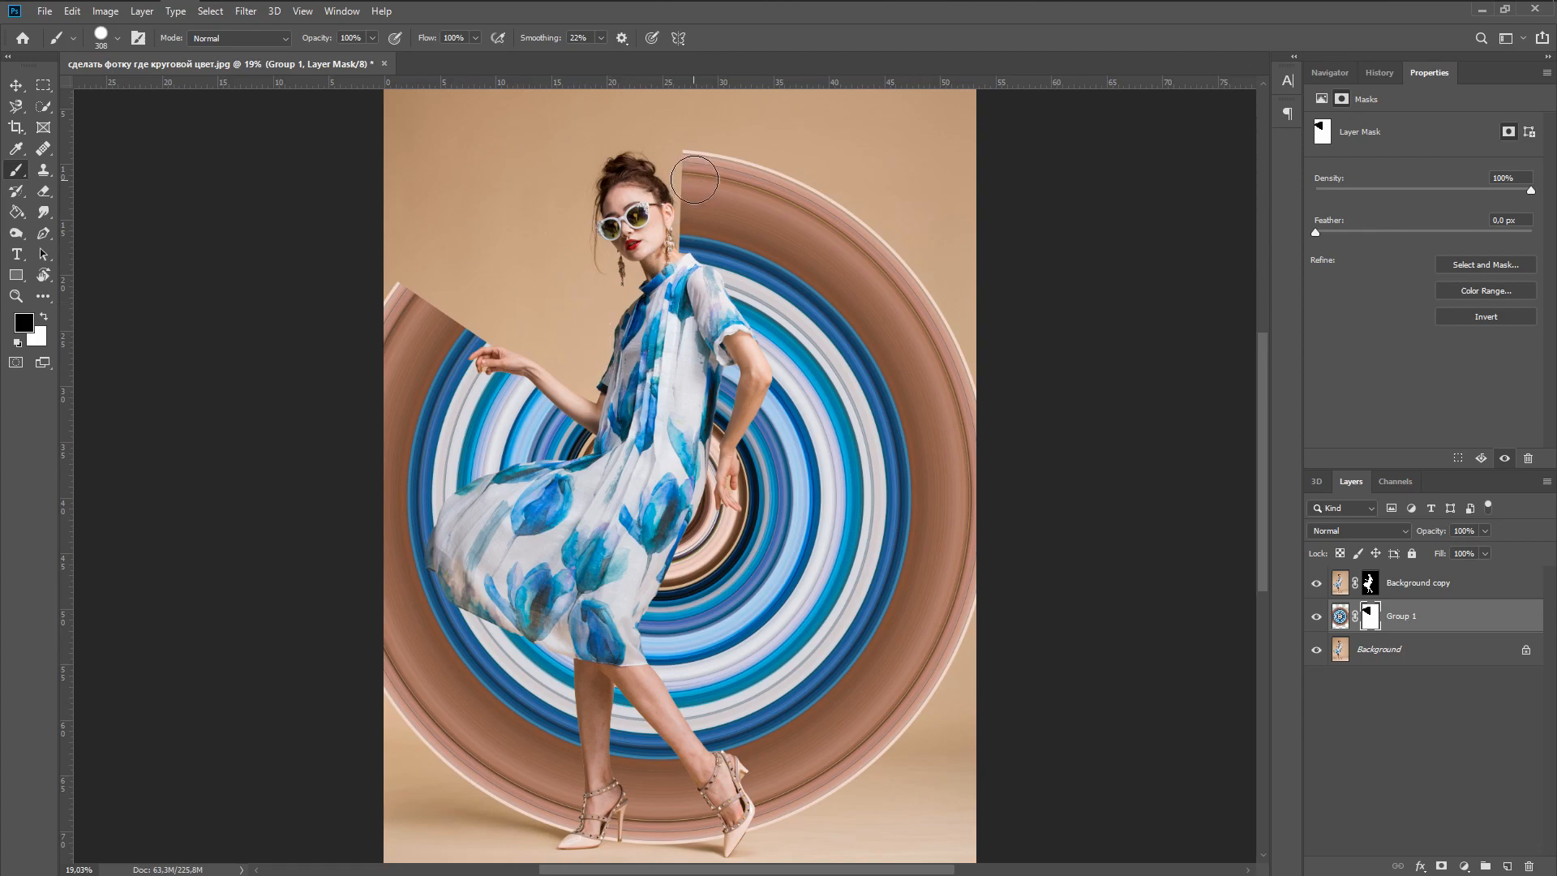
# Paint white on the Group 1 mask to restore the rings right behind the woman's head and shoulder
pyautogui.click(44, 321)
pyautogui.moveTo(699, 206)
pyautogui.mouseDown()
pyautogui.moveTo(663, 165)
pyautogui.moveTo(653, 199)
pyautogui.moveTo(694, 300)
pyautogui.mouseUp()
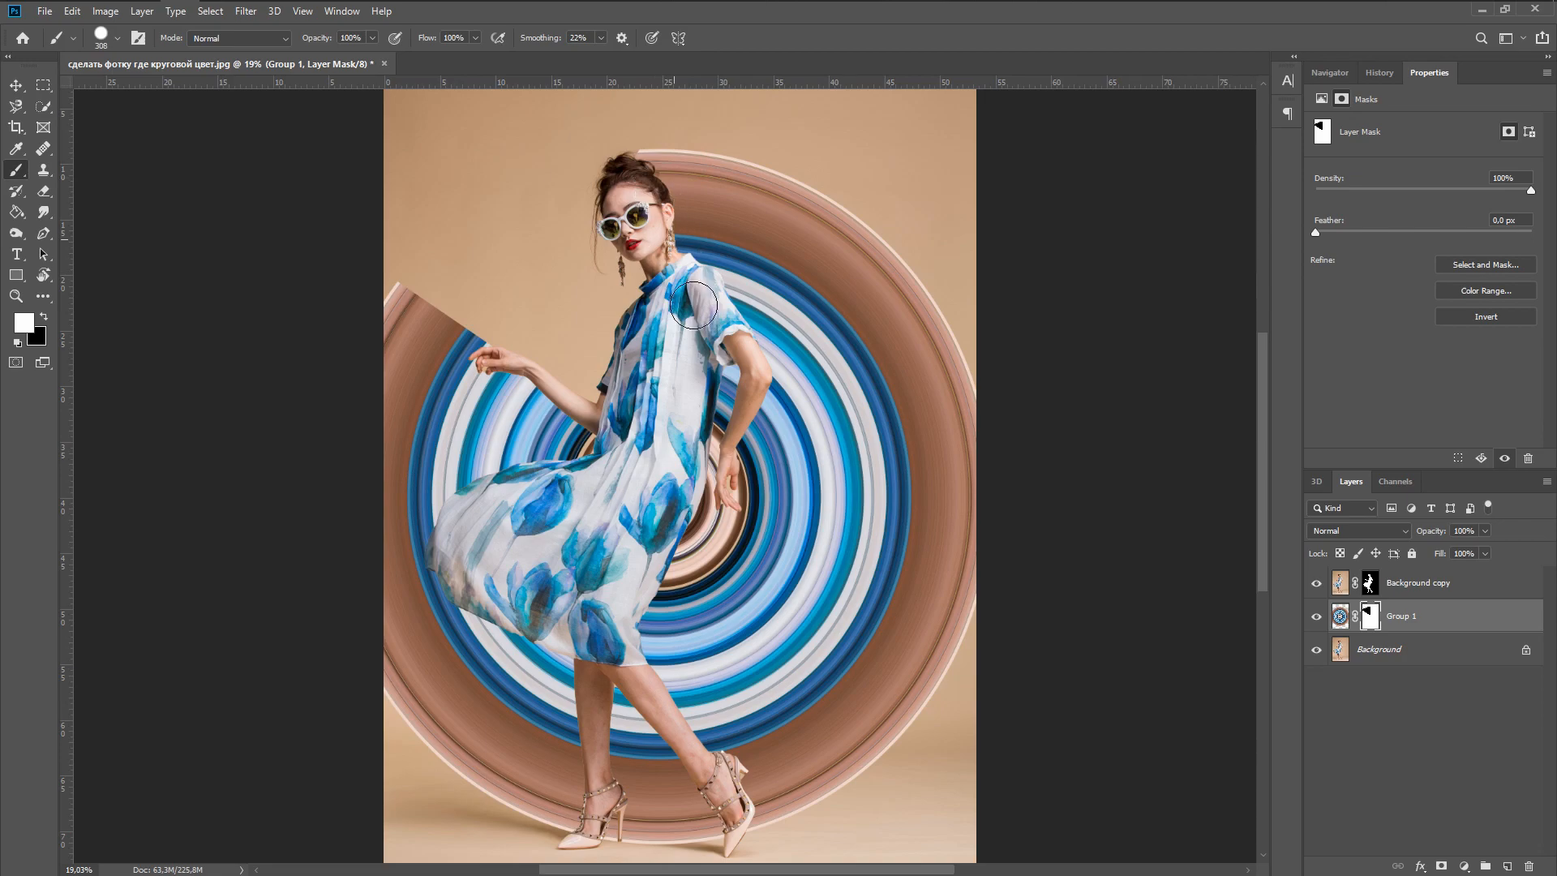
pyautogui.moveTo(645, 152); pyautogui.dragTo(634, 120)
pyautogui.scroll(-5, 706, 315)
pyautogui.scroll(5, 609, 357)
pyautogui.scroll(-3, 604, 393)
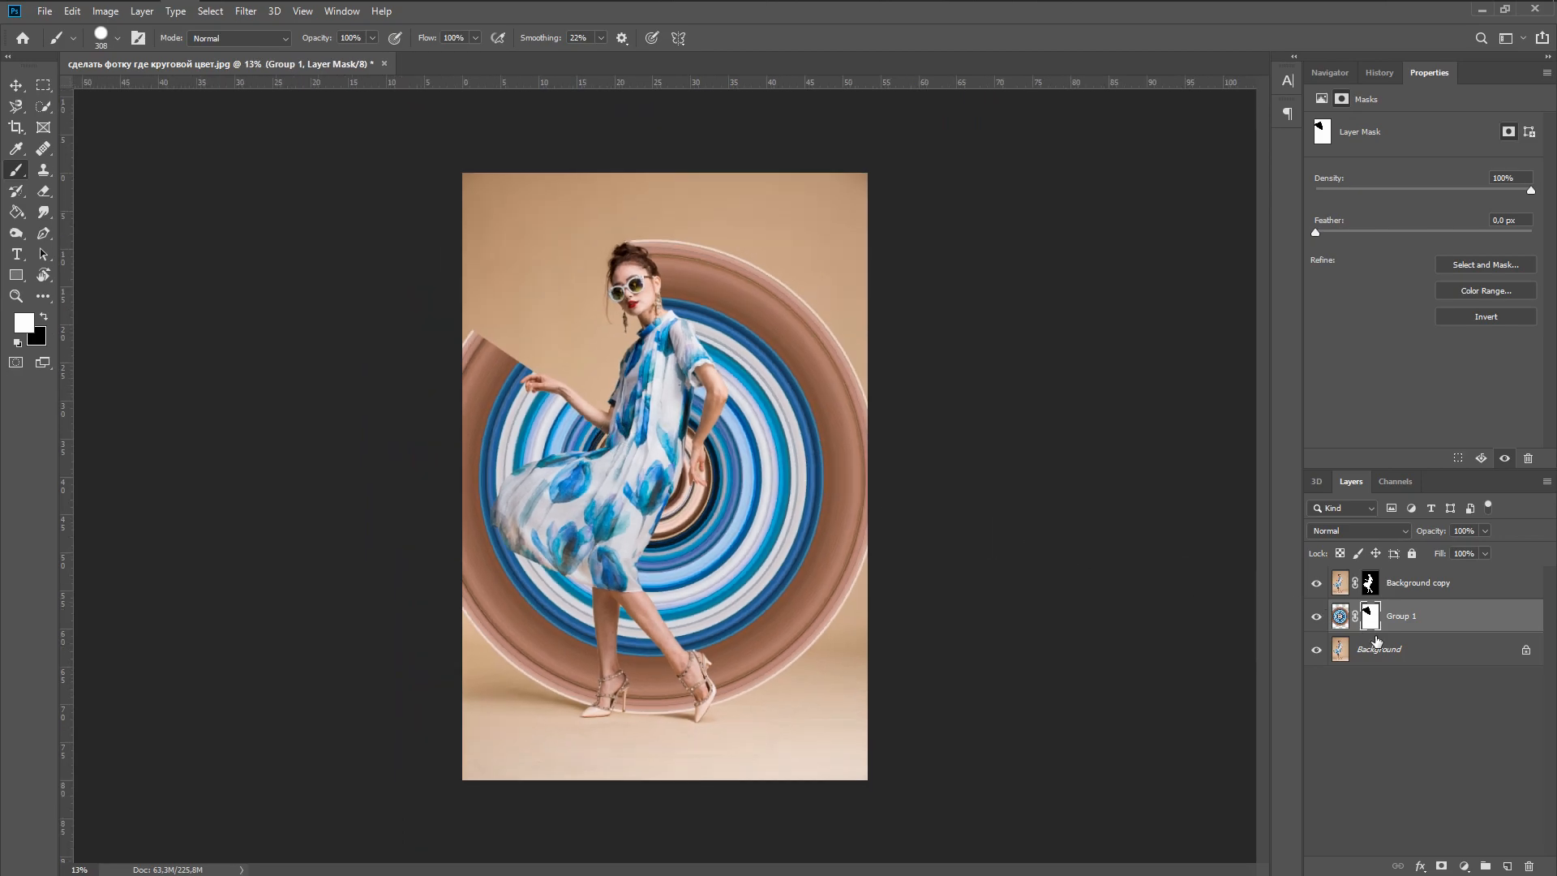
# Create a new empty layer and place it between Group 1 and Background copy
pyautogui.click(1415, 657)
pyautogui.click(1507, 866)
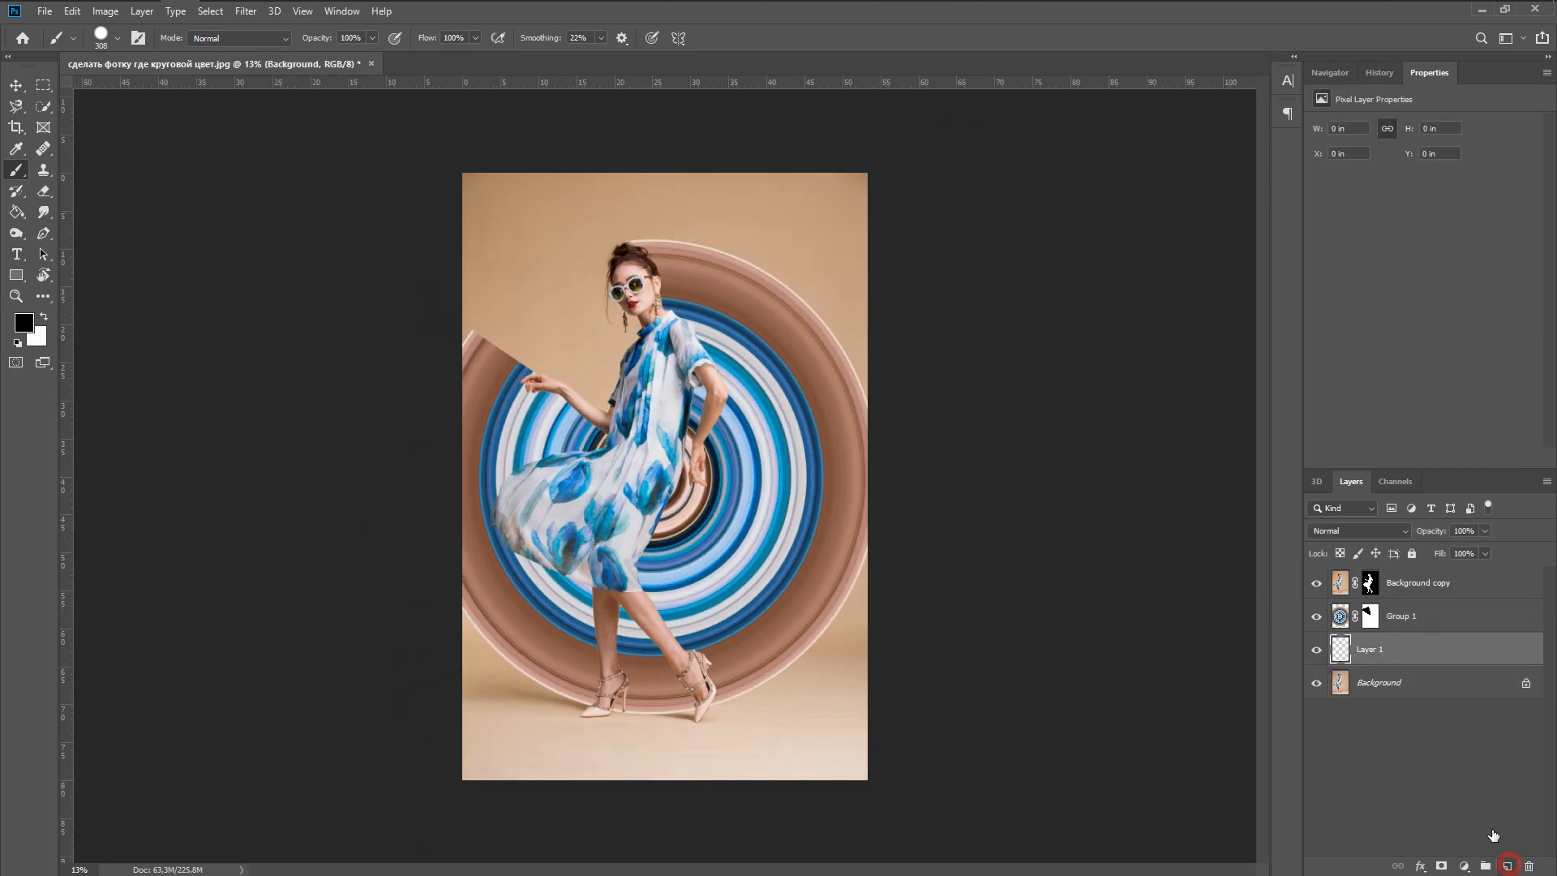
pyautogui.moveTo(1409, 646); pyautogui.dragTo(1393, 605)
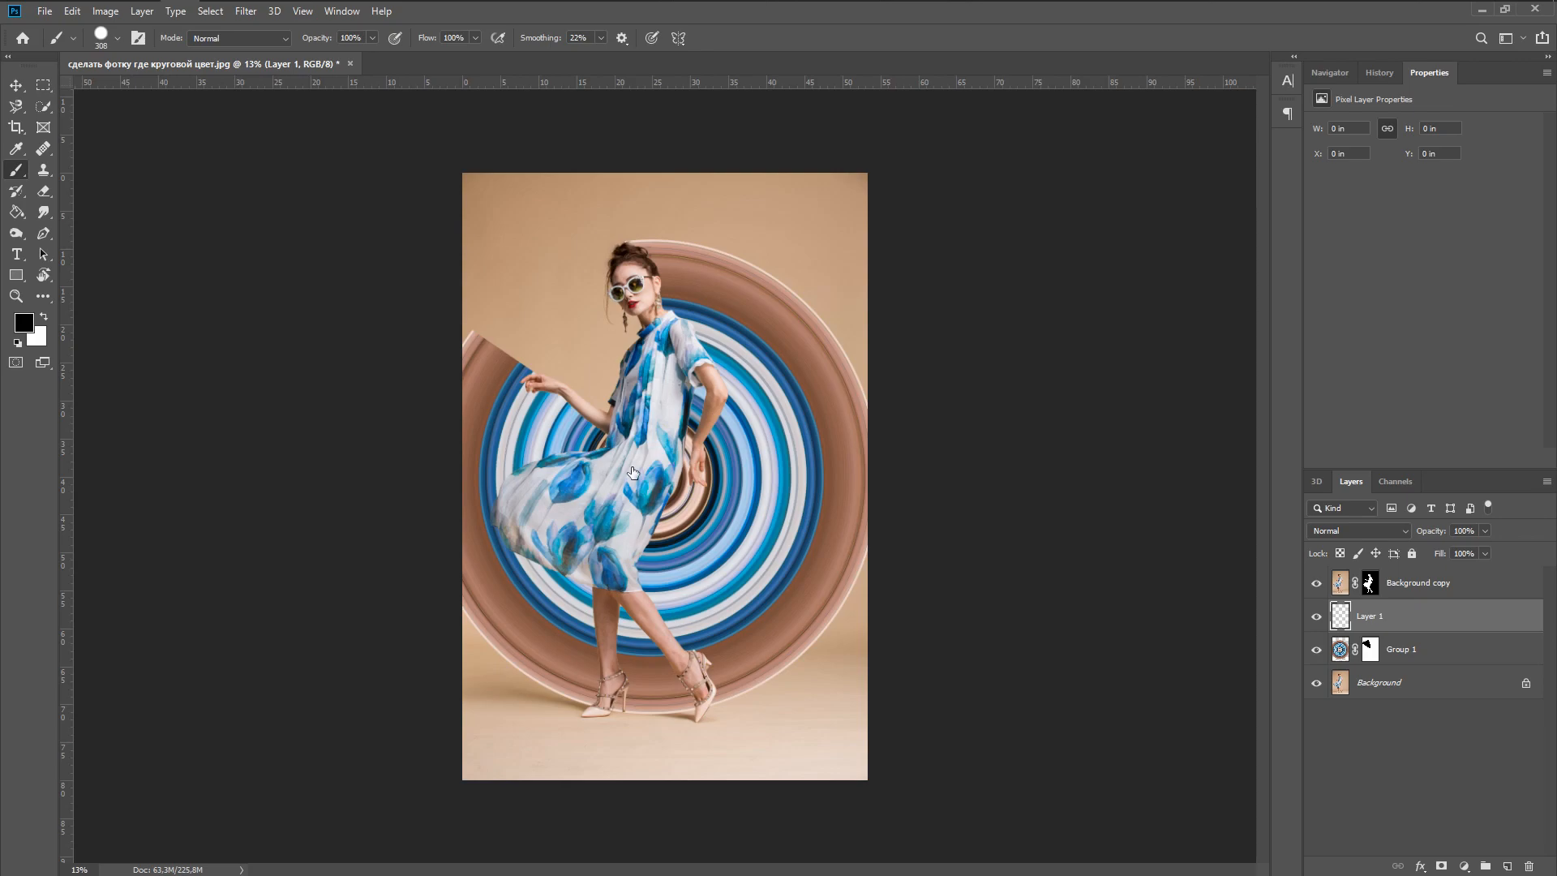
# Paint soft black shadows on Layer 1 around the dress, arm and legs with a 361 px Soft Round brush, 0% hardness, 10% flow
pyautogui.scroll(2, 632, 472)
pyautogui.rightClick(649, 367)
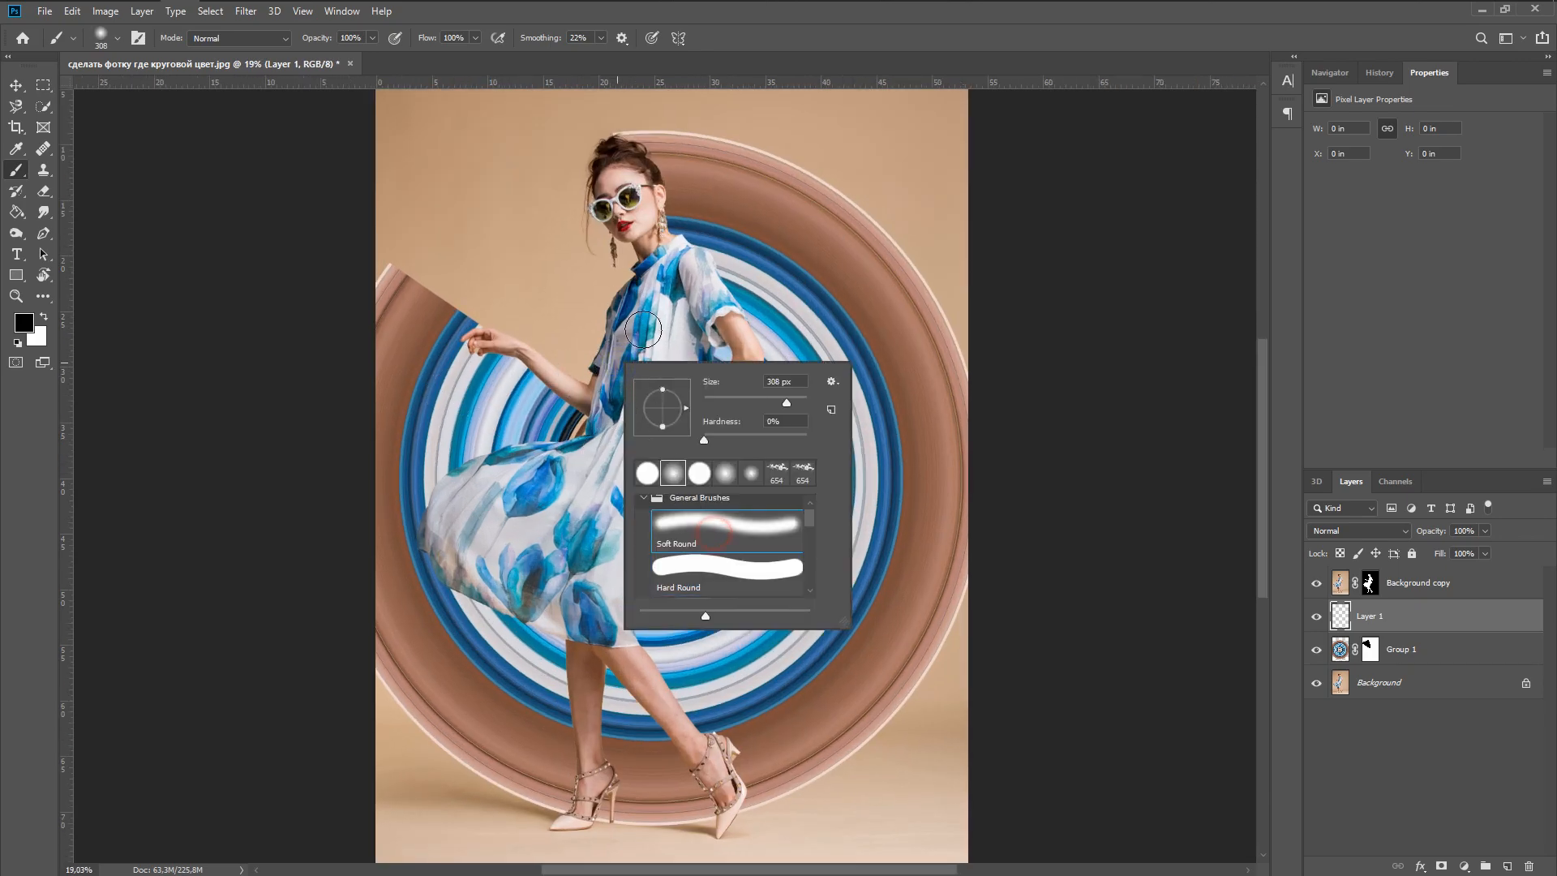
pyautogui.click(751, 37)
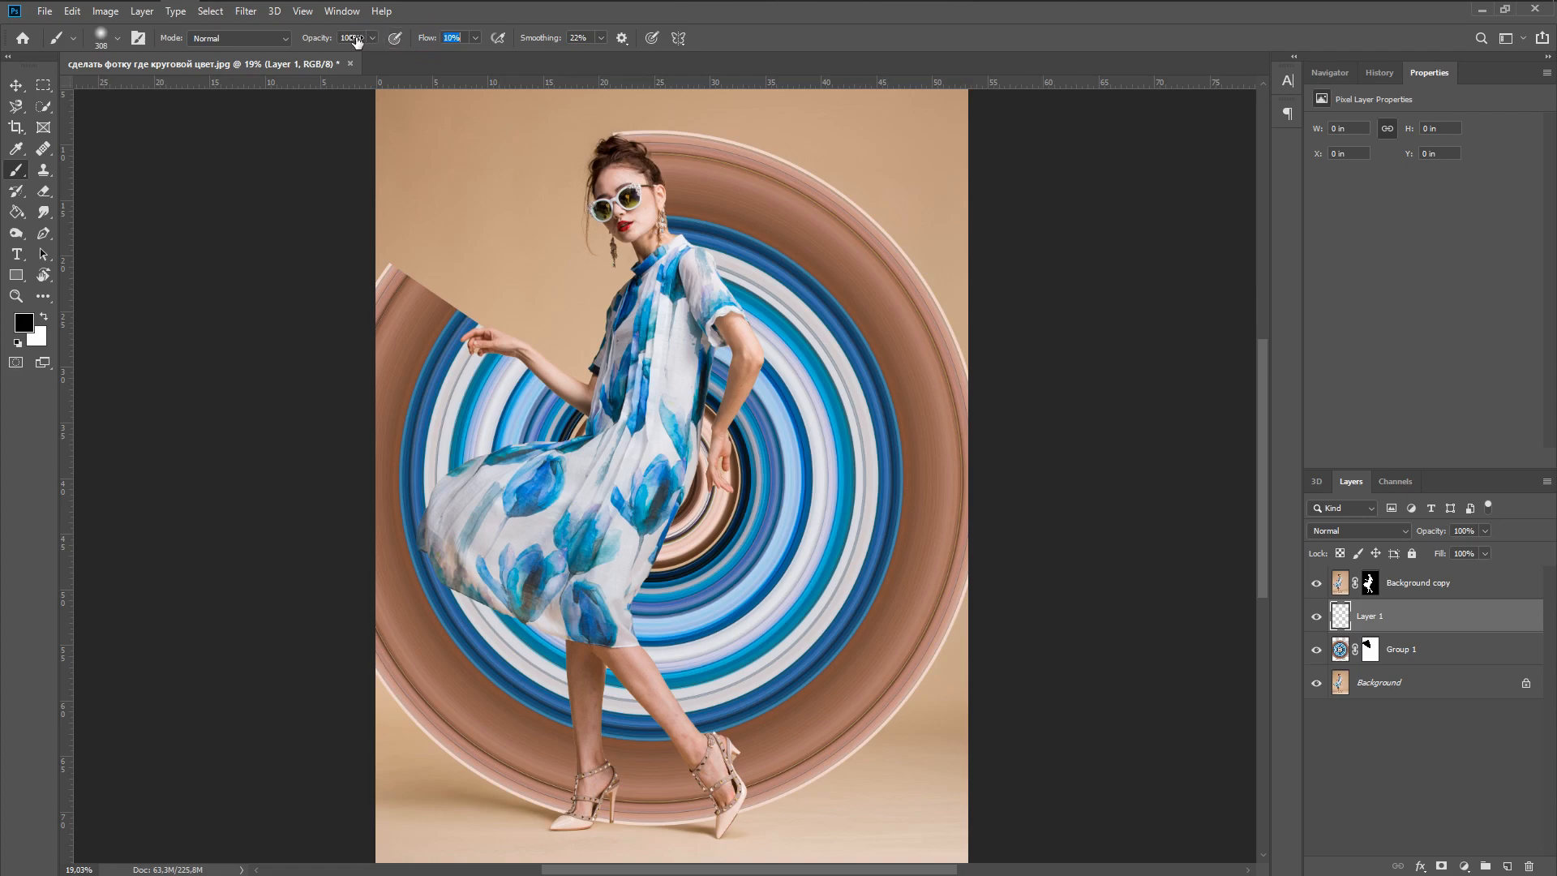
pyautogui.keyDown('alt'); pyautogui.moveTo(649, 198); pyautogui.dragTo(656, 197); pyautogui.keyUp('alt')
pyautogui.moveTo(669, 552)
pyautogui.mouseDown()
pyautogui.moveTo(629, 586)
pyautogui.moveTo(690, 520)
pyautogui.moveTo(708, 340)
pyautogui.mouseUp()
pyautogui.moveTo(665, 587)
pyautogui.mouseDown()
pyautogui.moveTo(622, 605)
pyautogui.moveTo(625, 654)
pyautogui.moveTo(729, 785)
pyautogui.mouseUp()
pyautogui.moveTo(584, 651); pyautogui.dragTo(603, 767)
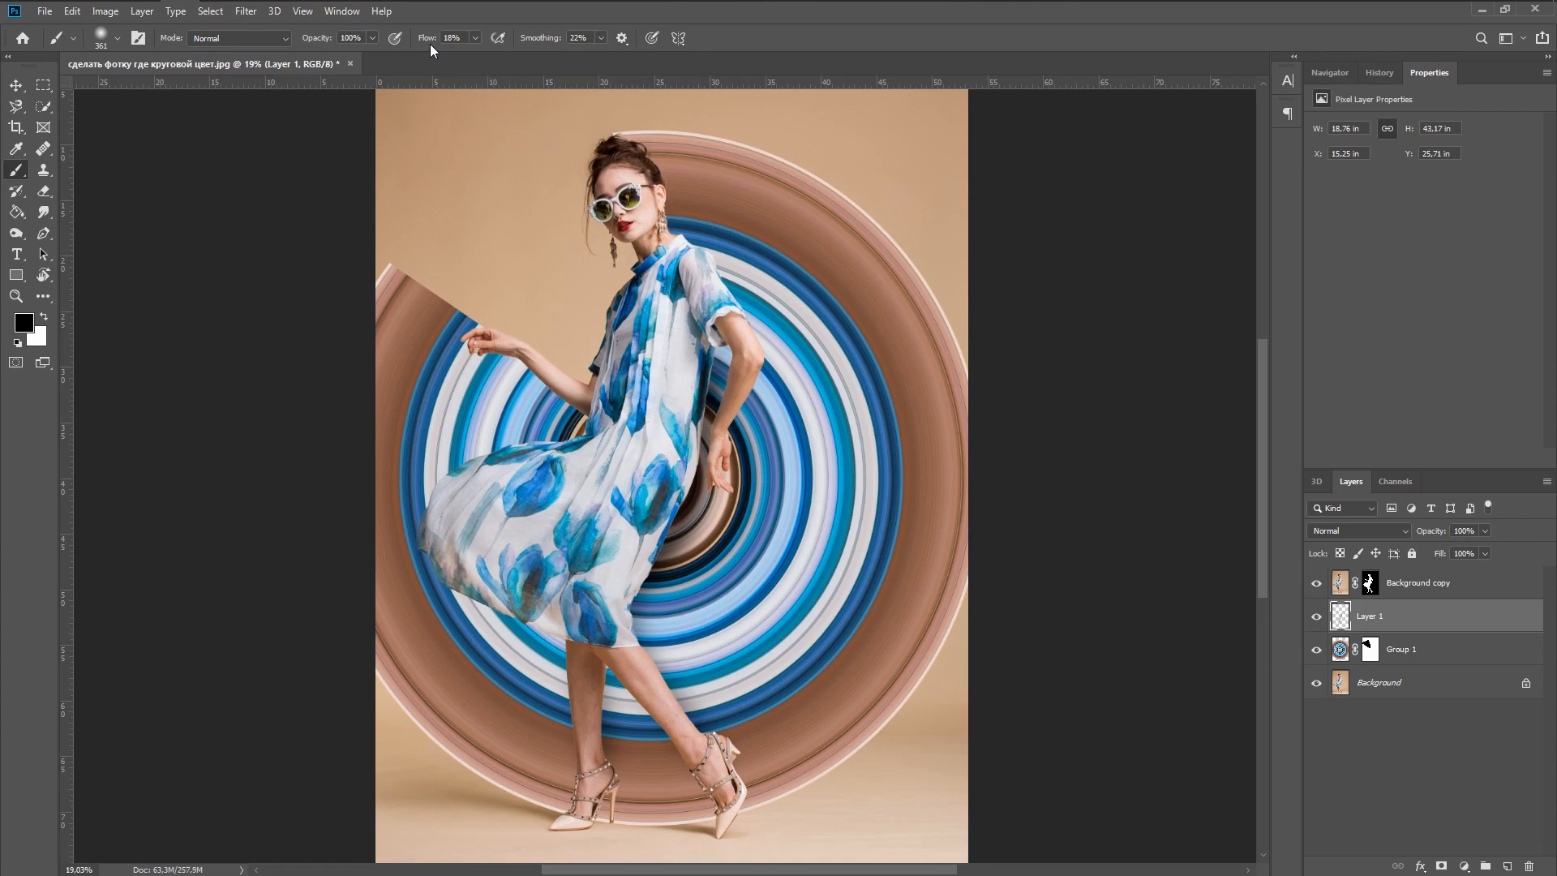
# Build up broader shadows around the dress, body and legs using a 634 px brush at 7% flow
pyautogui.keyDown('alt'); pyautogui.moveTo(529, 497); pyautogui.dragTo(548, 498); pyautogui.keyUp('alt')
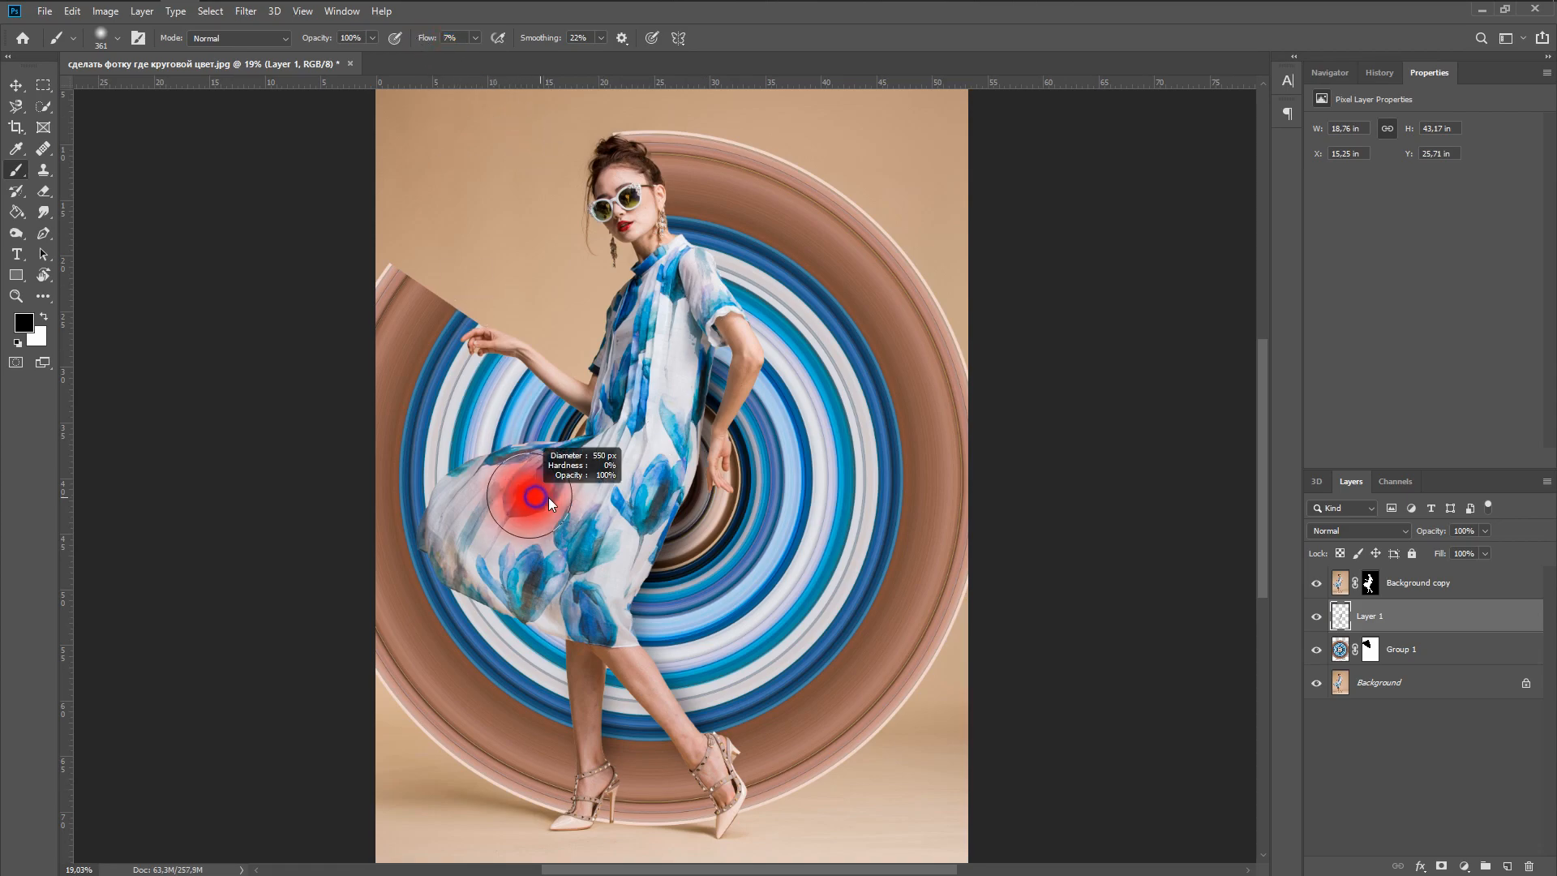
pyautogui.moveTo(434, 536)
pyautogui.mouseDown()
pyautogui.moveTo(568, 628)
pyautogui.moveTo(460, 556)
pyautogui.moveTo(481, 610)
pyautogui.moveTo(447, 550)
pyautogui.mouseUp()
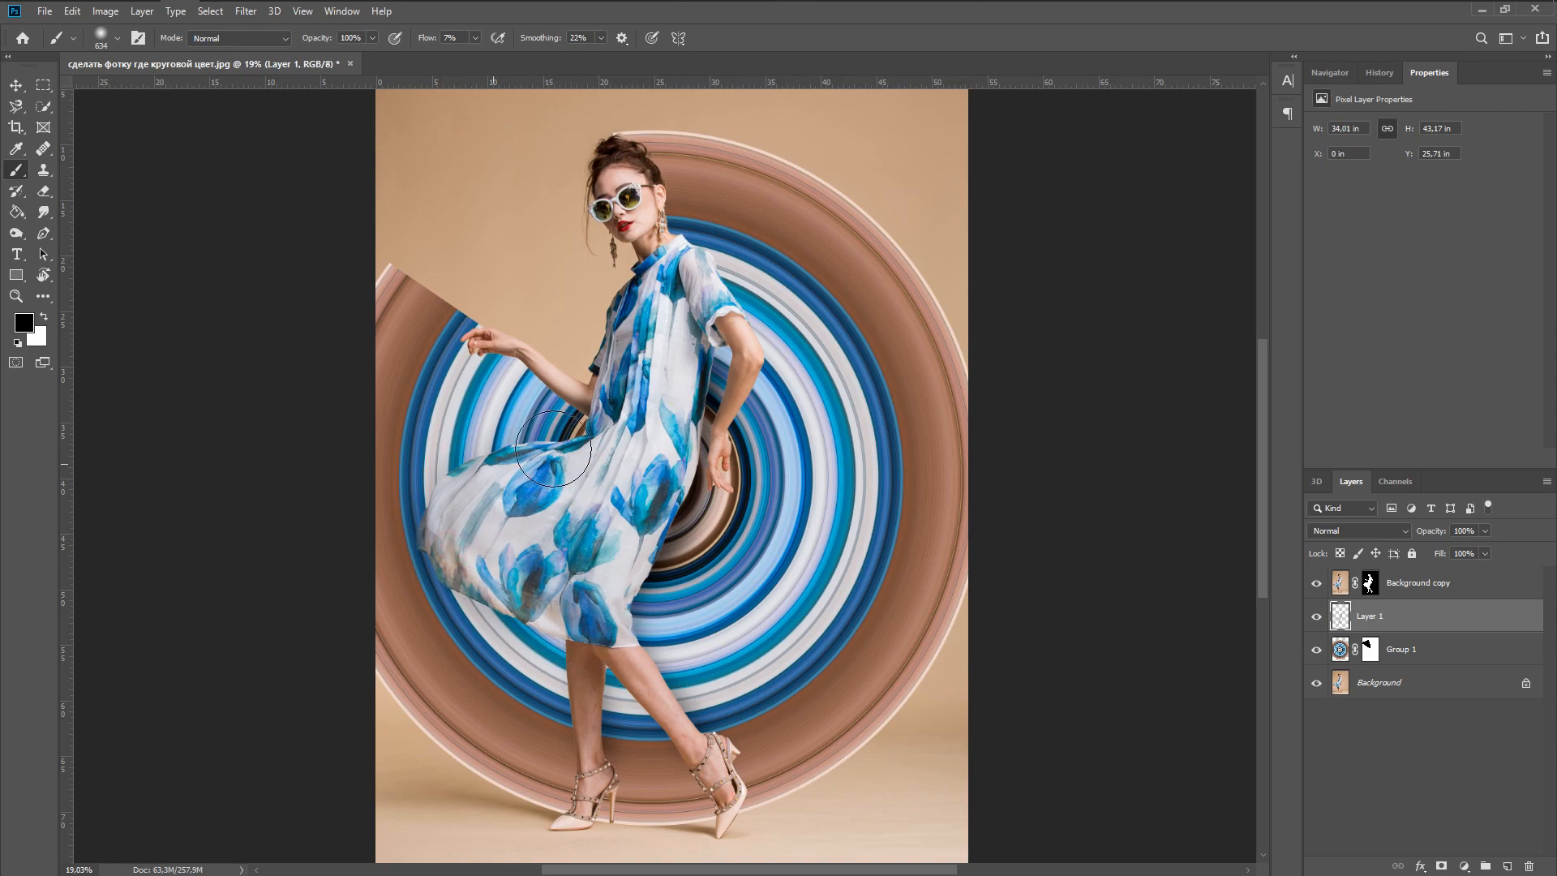
pyautogui.moveTo(561, 404)
pyautogui.mouseDown()
pyautogui.moveTo(471, 353)
pyautogui.moveTo(591, 414)
pyautogui.moveTo(639, 409)
pyautogui.moveTo(637, 177)
pyautogui.moveTo(651, 168)
pyautogui.moveTo(747, 366)
pyautogui.moveTo(719, 498)
pyautogui.moveTo(650, 635)
pyautogui.moveTo(680, 750)
pyautogui.mouseUp()
pyautogui.moveTo(592, 662); pyautogui.dragTo(624, 773)
pyautogui.scroll(-3, 654, 560)
pyautogui.moveTo(697, 466); pyautogui.dragTo(639, 570)
pyautogui.scroll(-1, 632, 487)
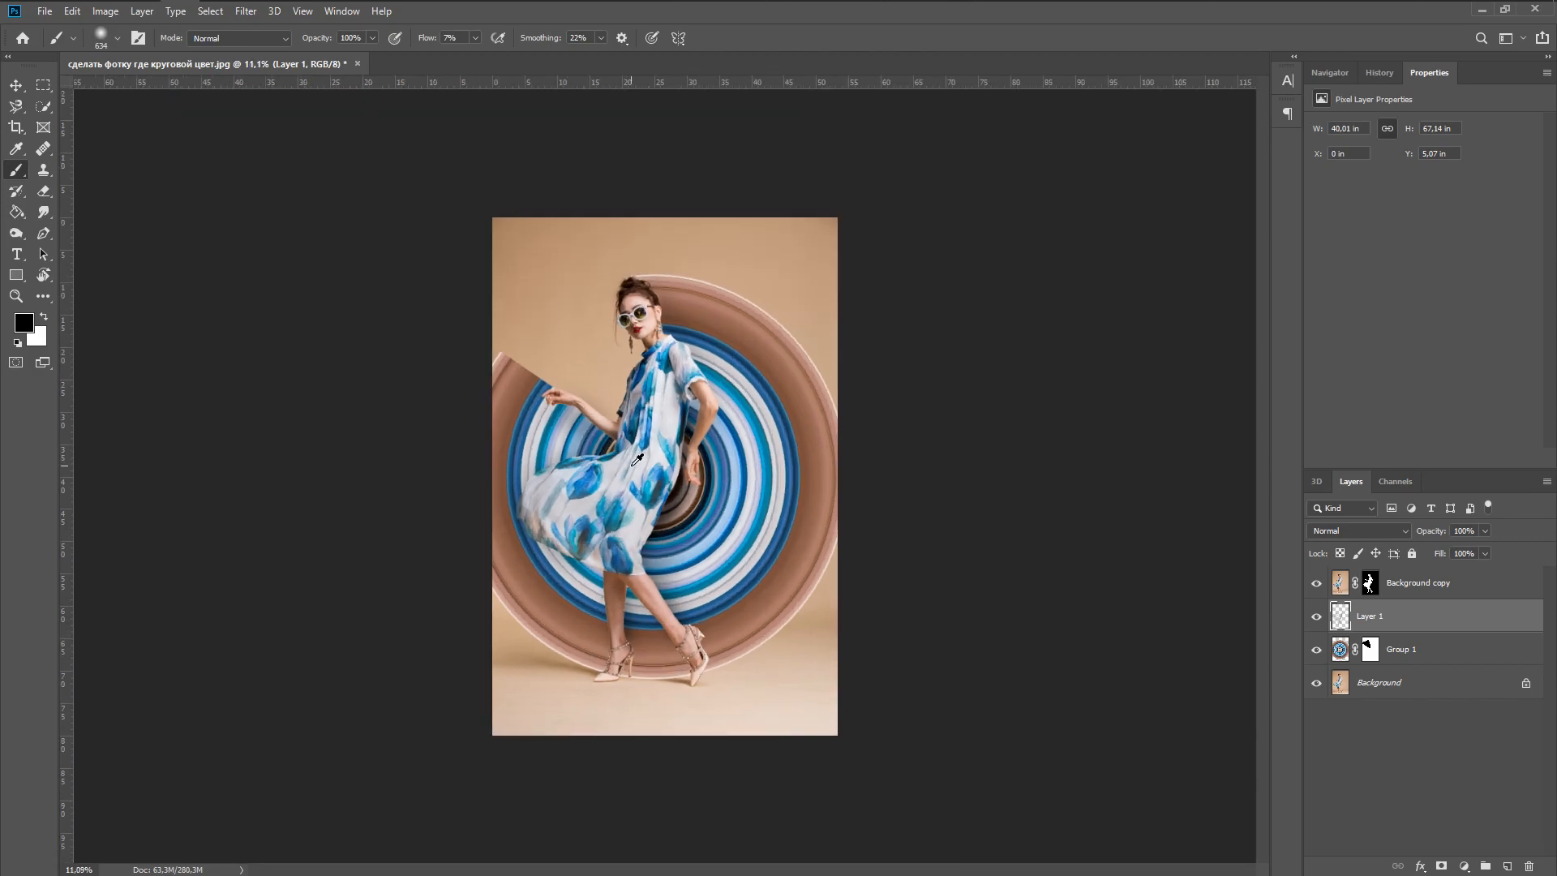
# Stamp all visible layers into a new merged layer above Background copy
pyautogui.scroll(1, 636, 460)
pyautogui.click(1480, 594)
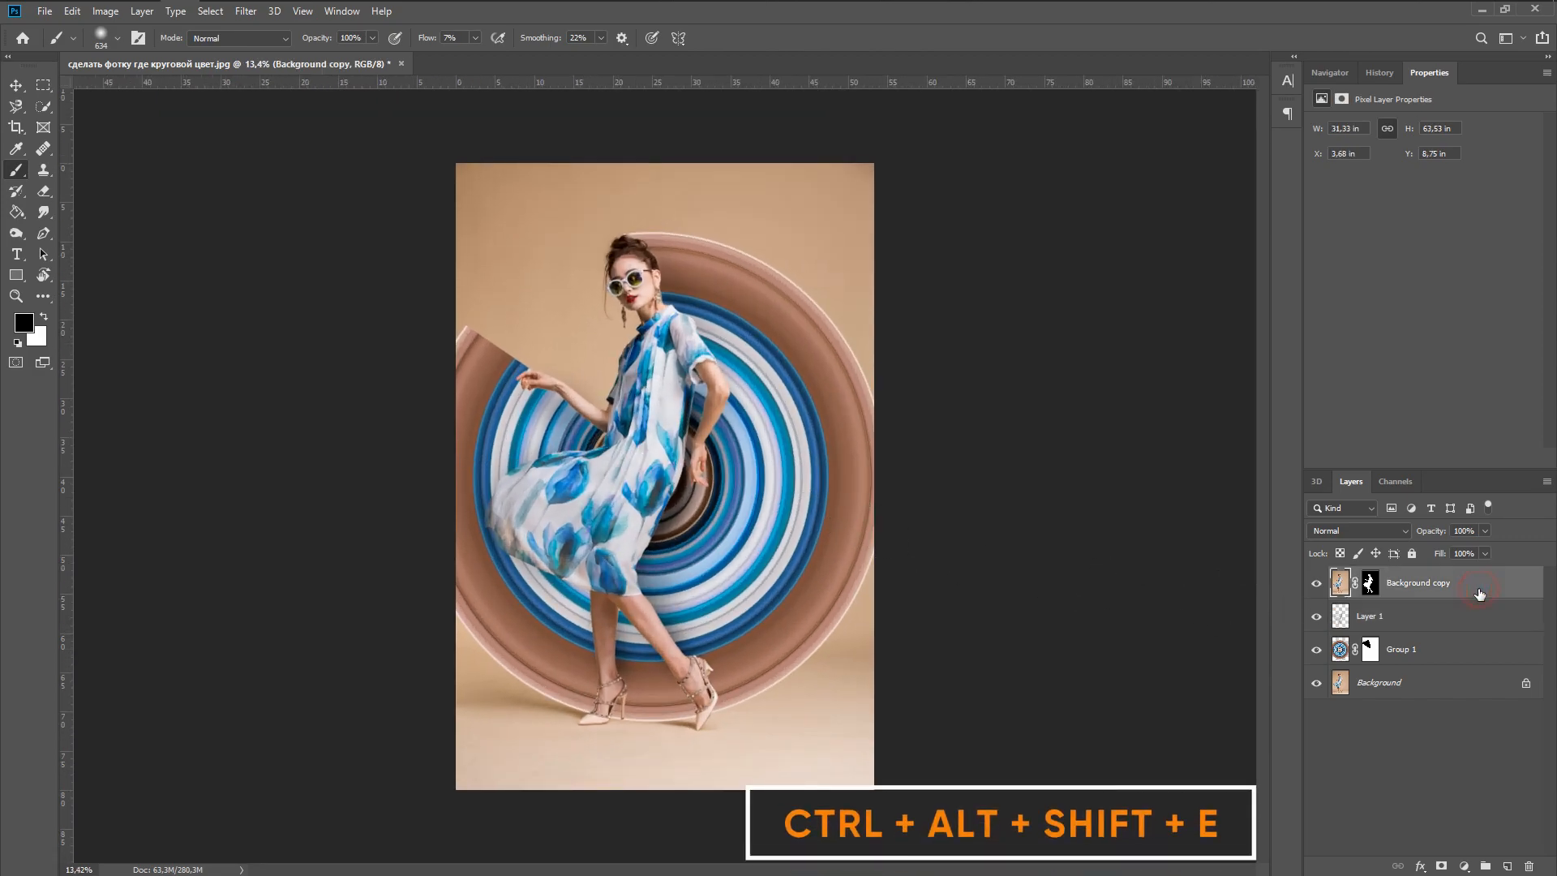
pyautogui.hotkey('ctrl', 'alt', 'shift', 'e')
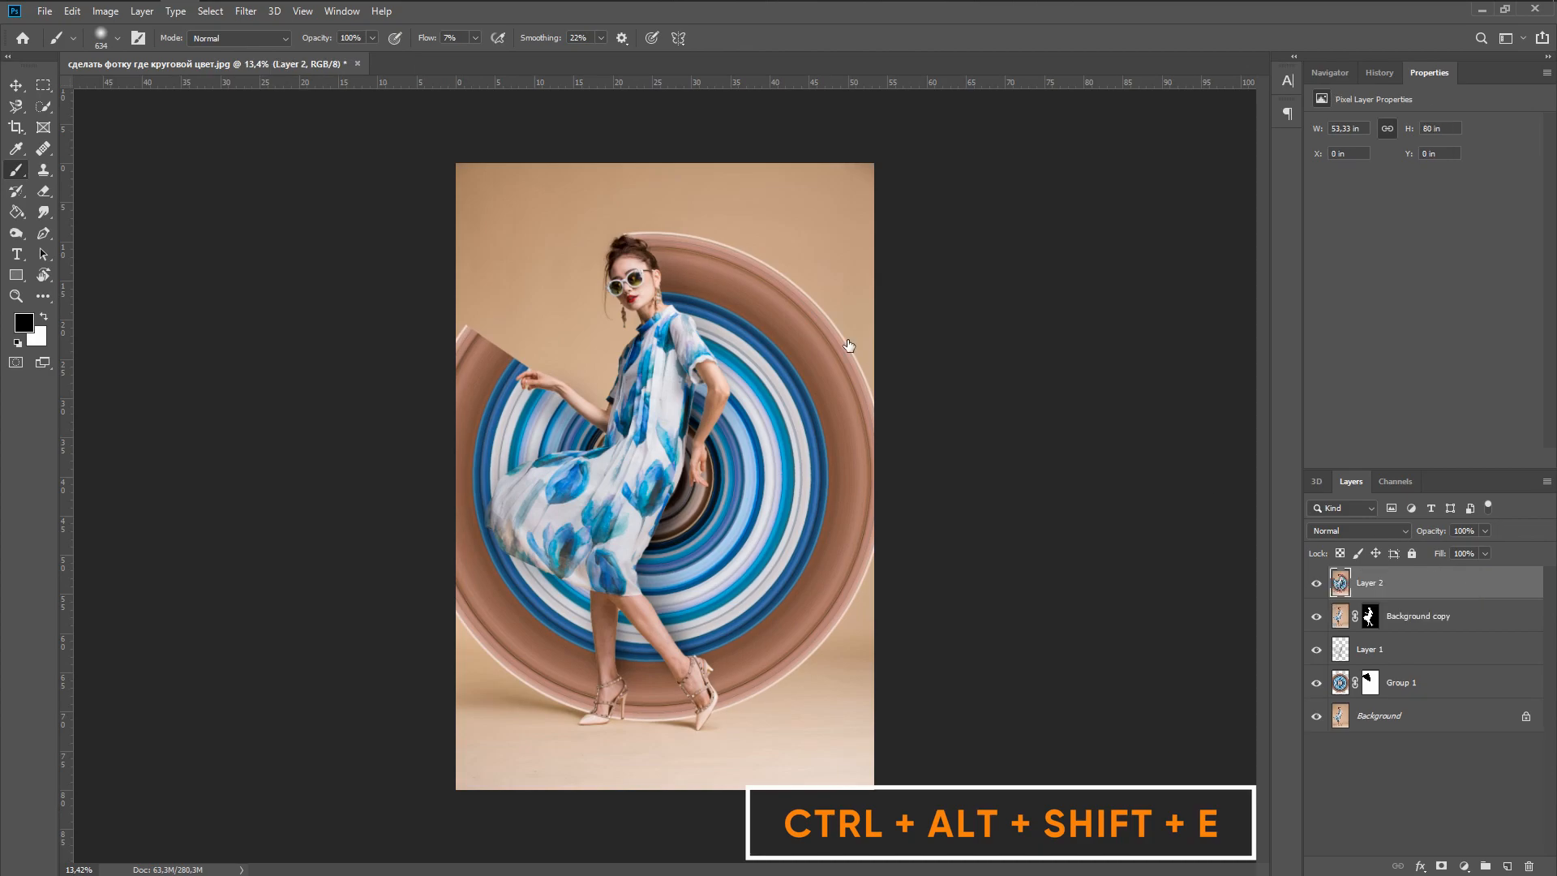
# Open the Camera Raw Filter on the merged layer and choose the Creative preset Turquoise & Red
pyautogui.click(245, 11)
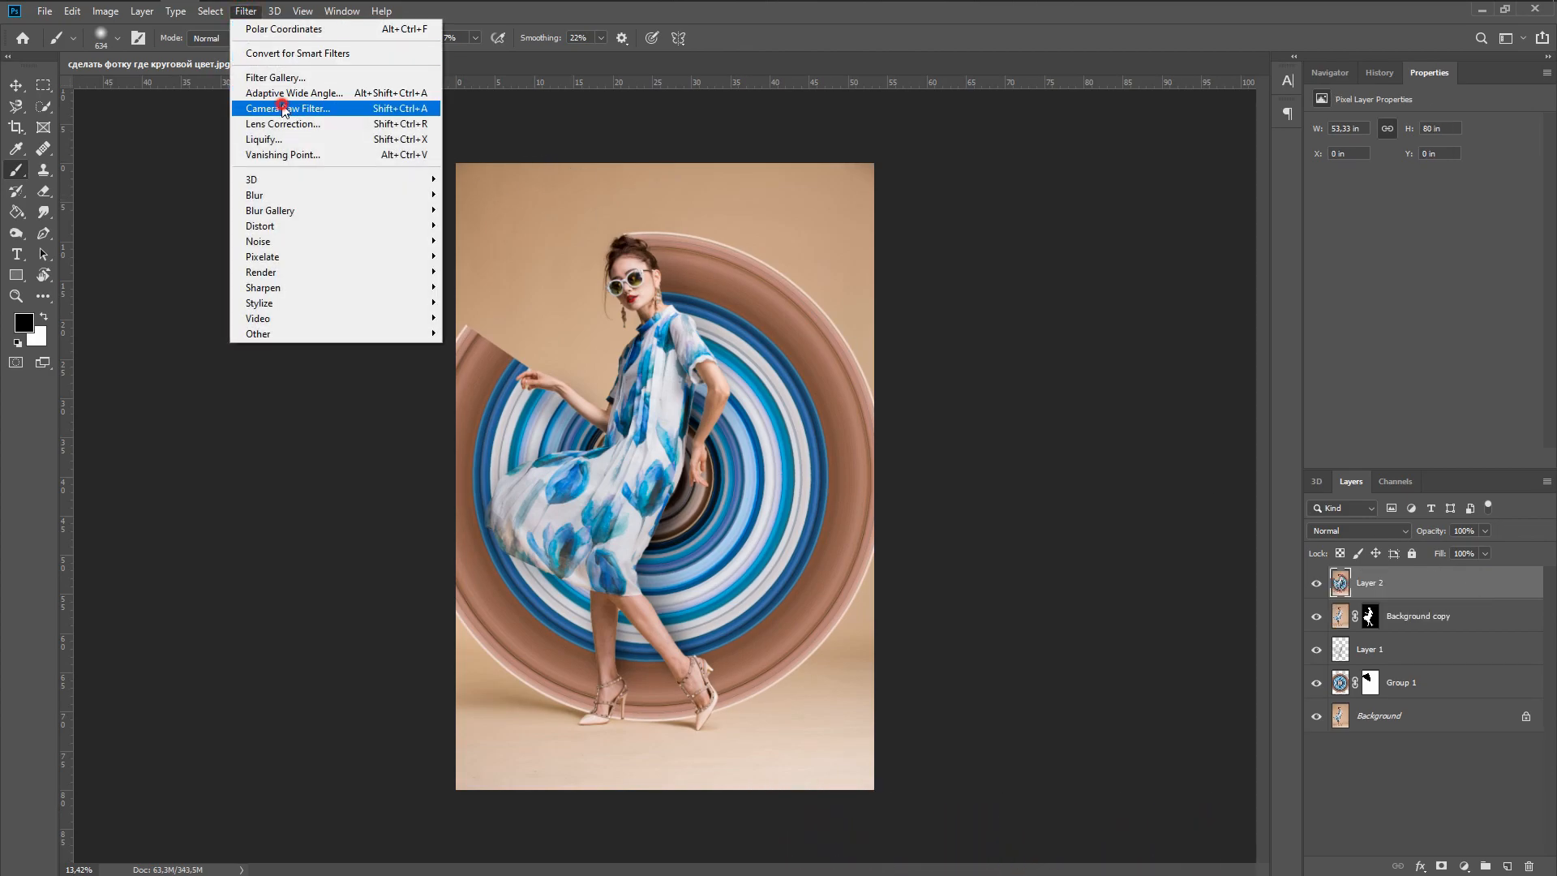
pyautogui.click(284, 109)
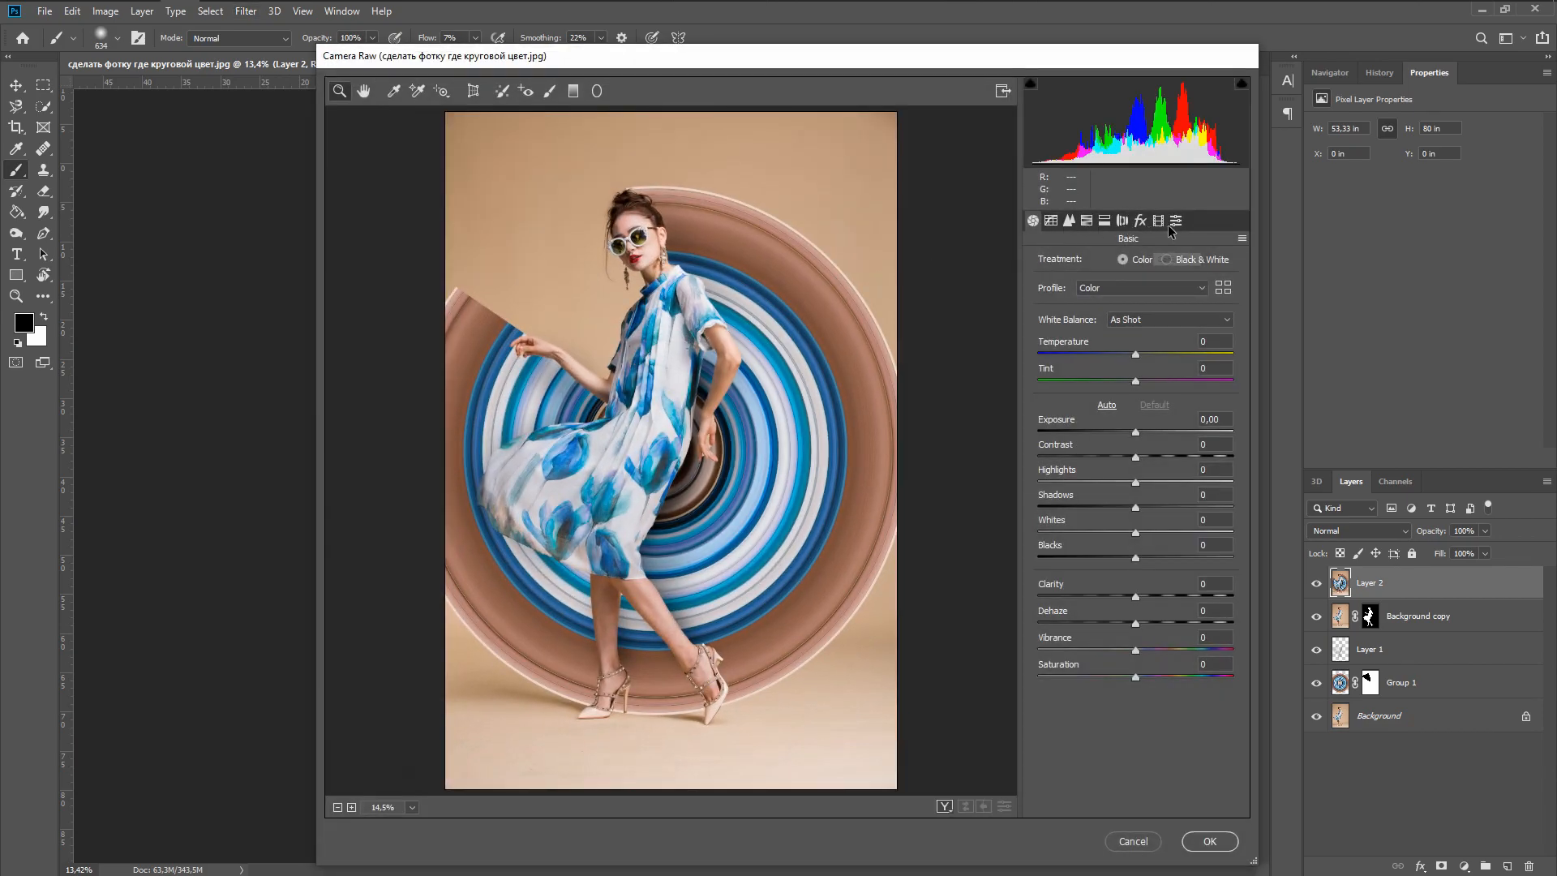
pyautogui.click(1176, 221)
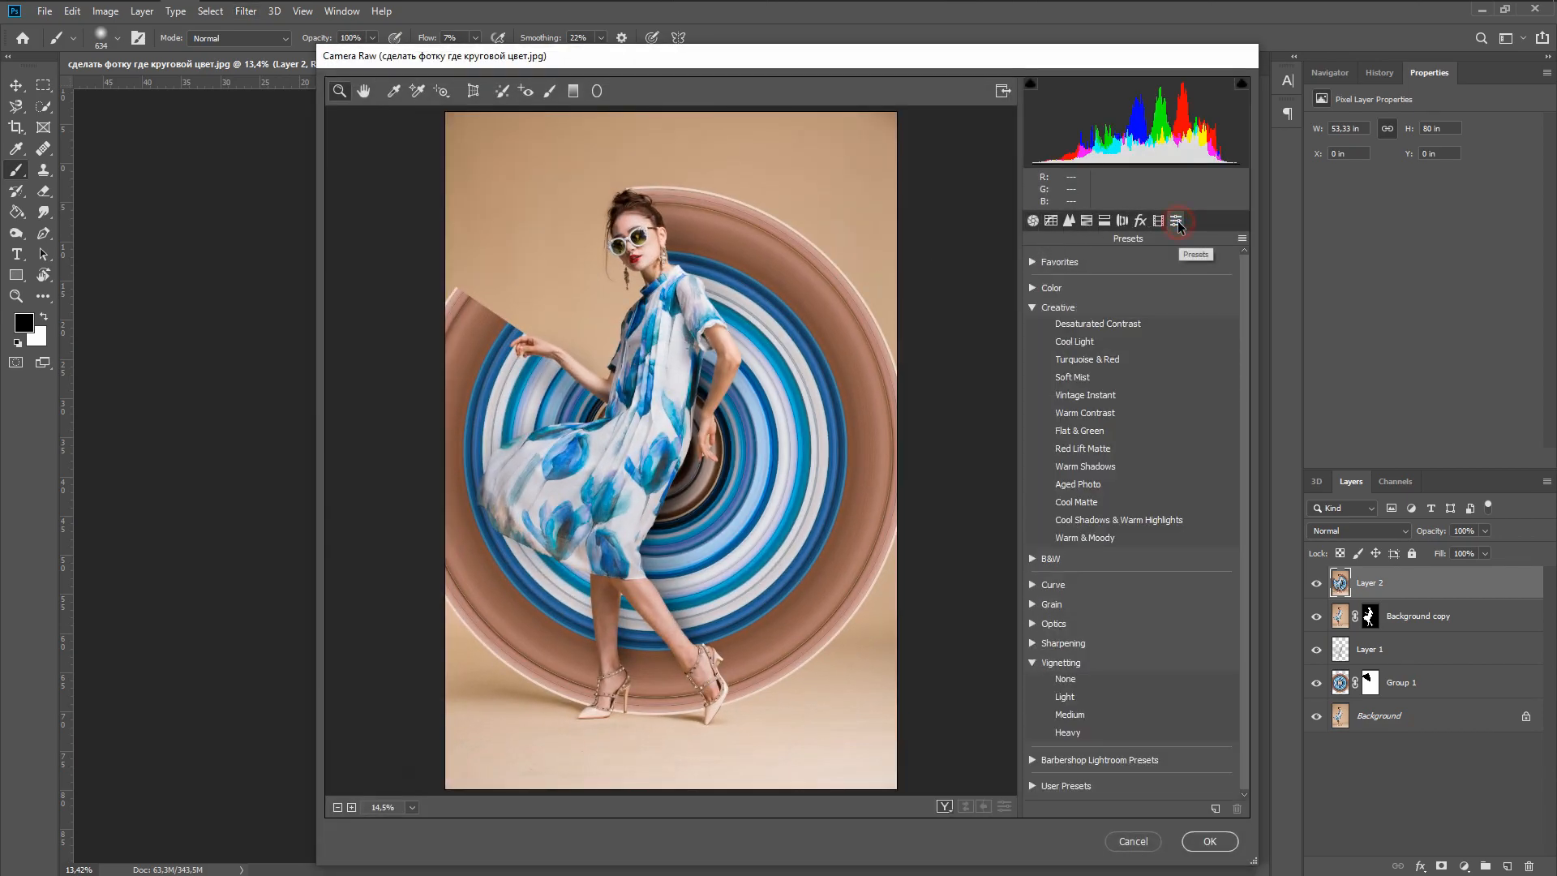
pyautogui.click(1105, 363)
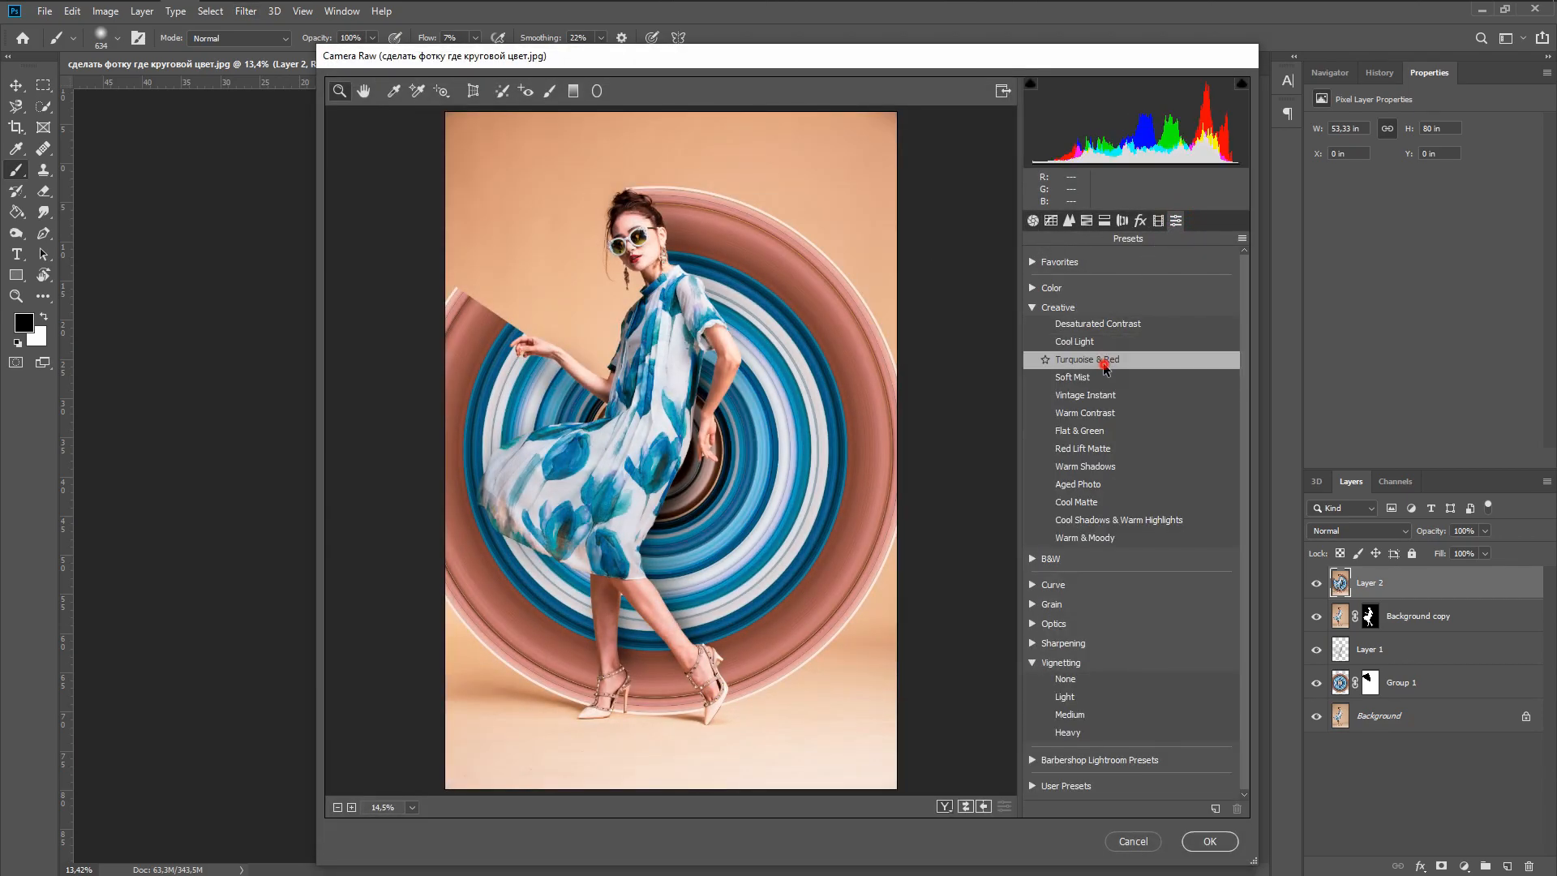
# Set Temperature to -1, Exposure to -0.15, Contrast to -14, Highlights to -24 and Shadows to +13, and apply the filter
pyautogui.click(1033, 220)
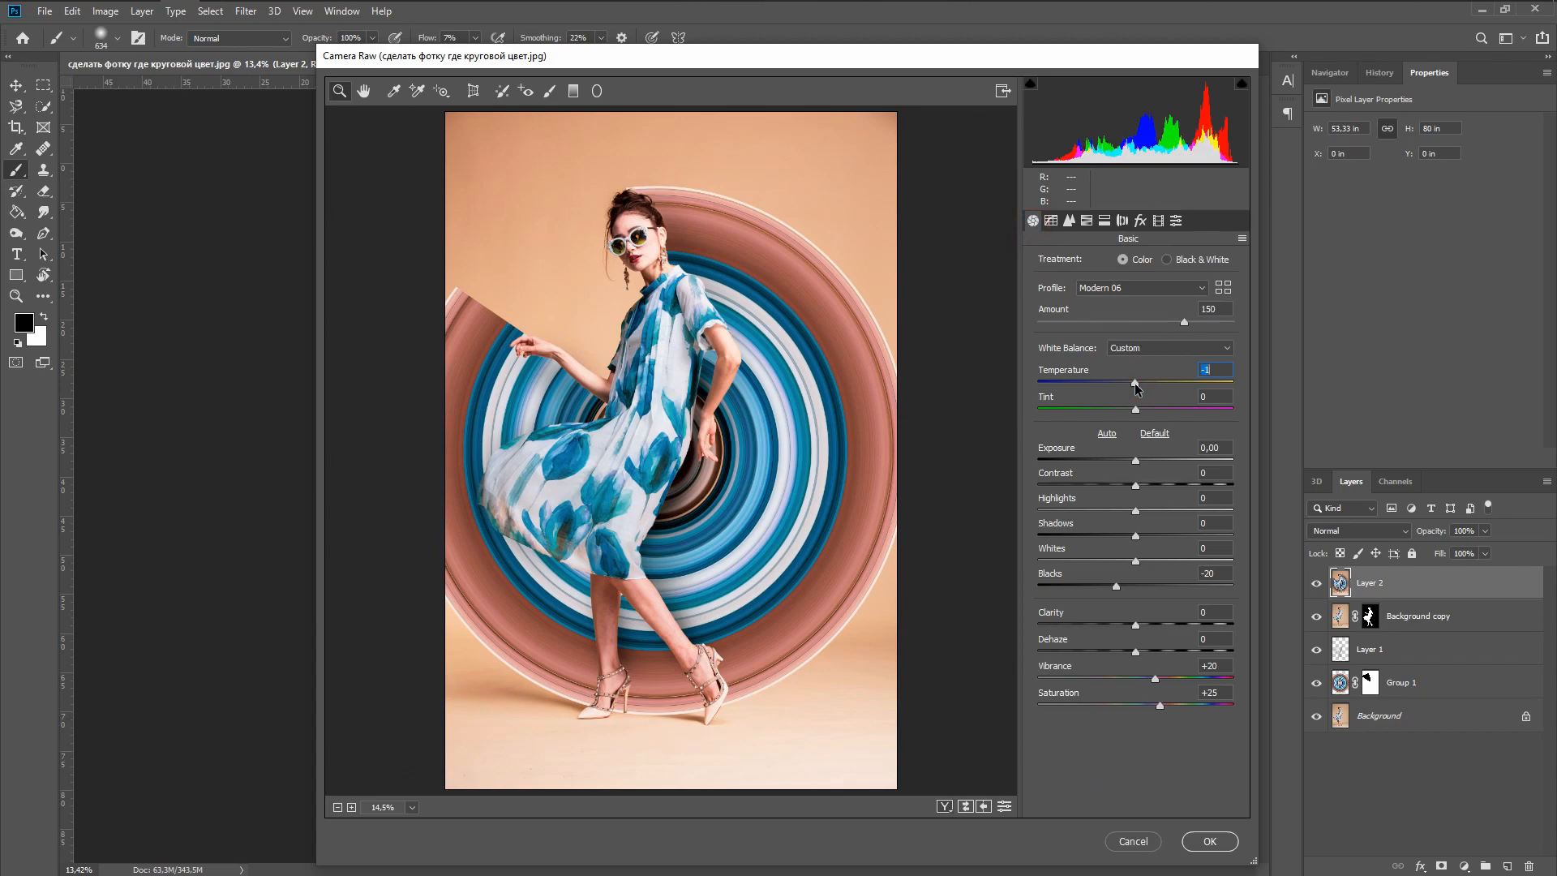
pyautogui.moveTo(1137, 461); pyautogui.dragTo(1150, 540)
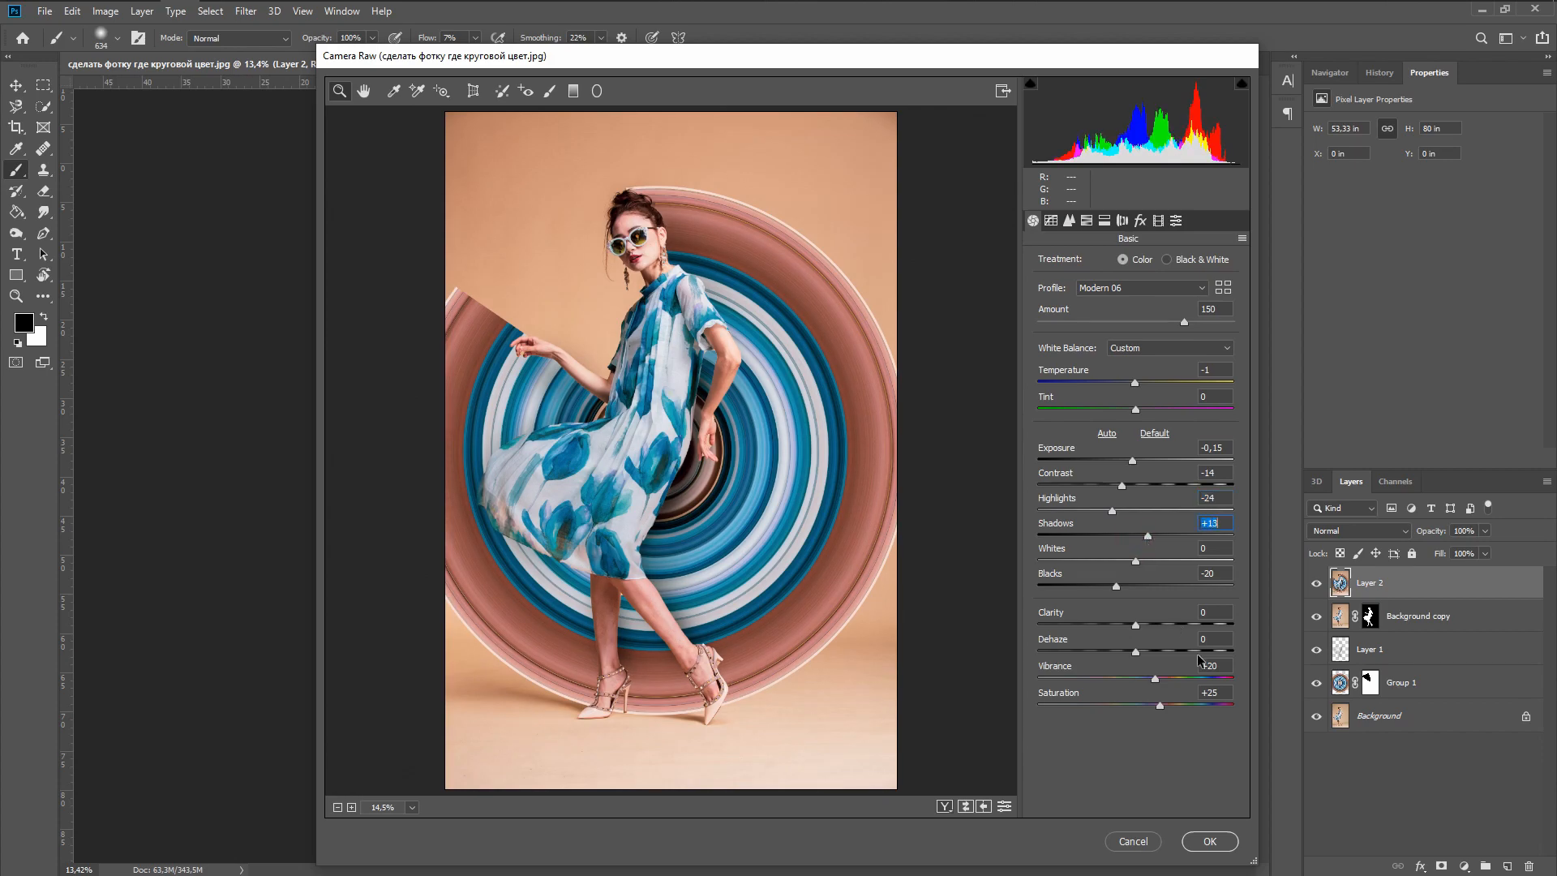
pyautogui.click(1208, 841)
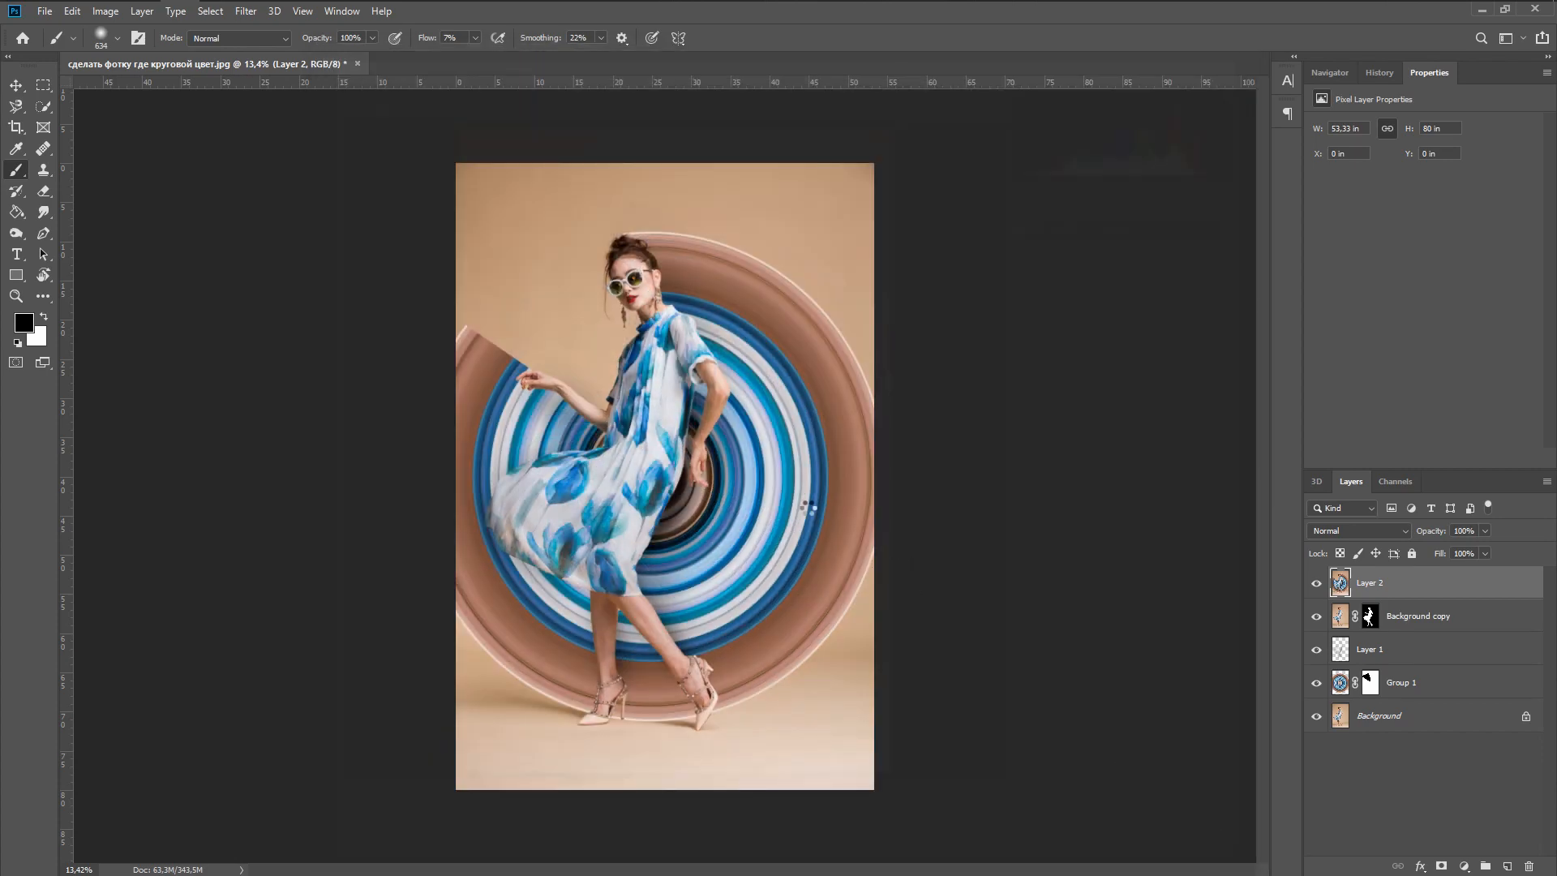